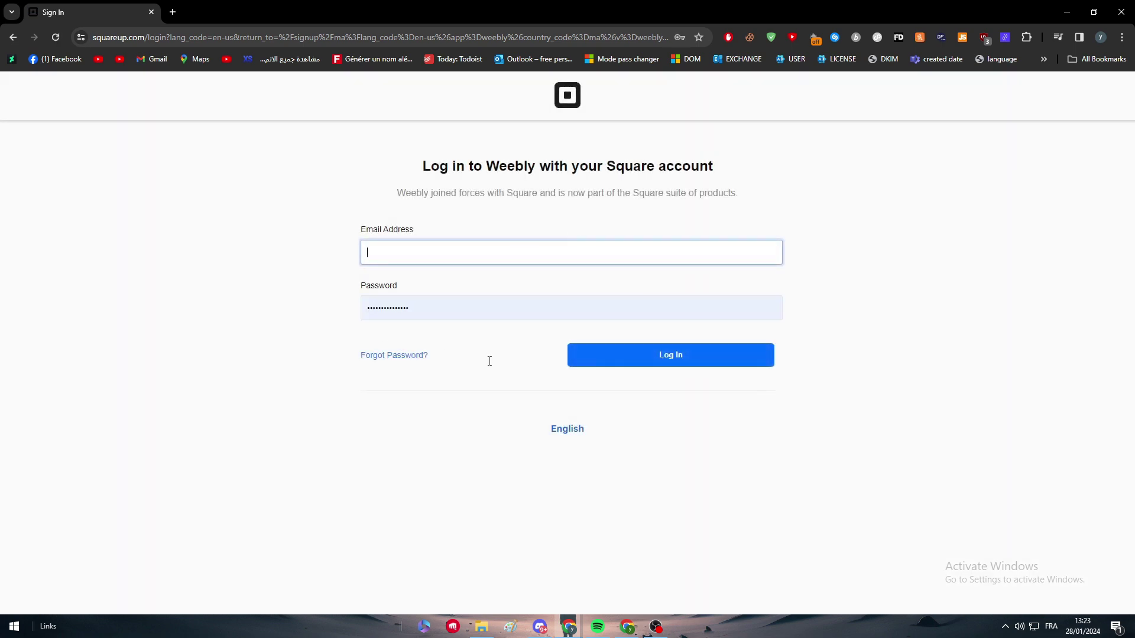
# Step: Sign in with the saved Square account e-mail, passing the reCAPTCHA check
pyautogui.click(506, 254)
pyautogui.click(300, 236)
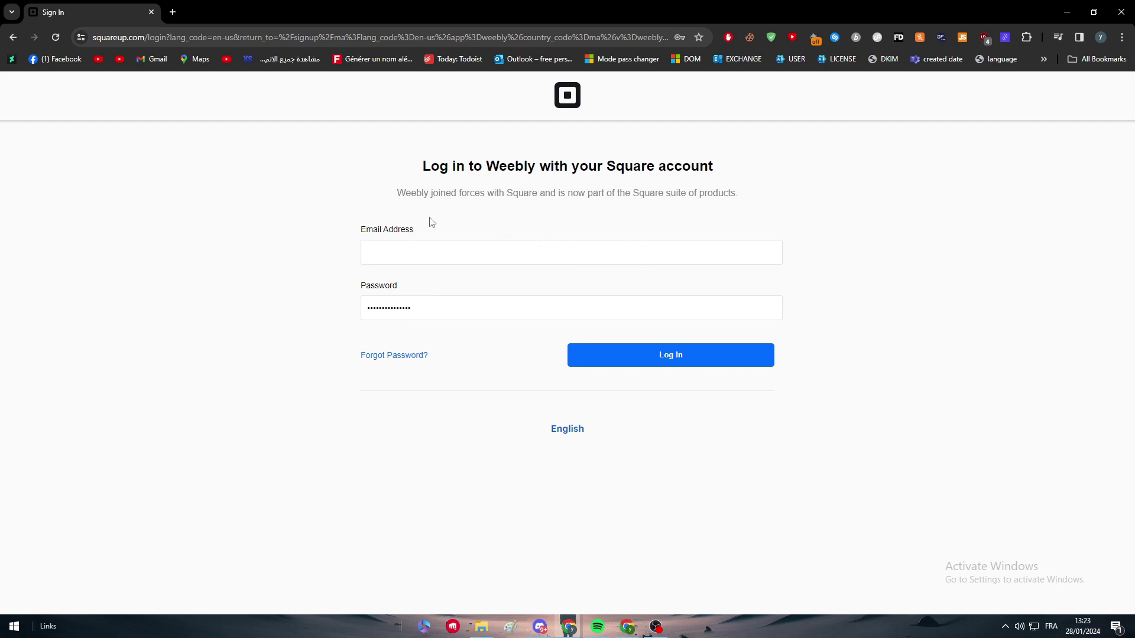
pyautogui.click(399, 246)
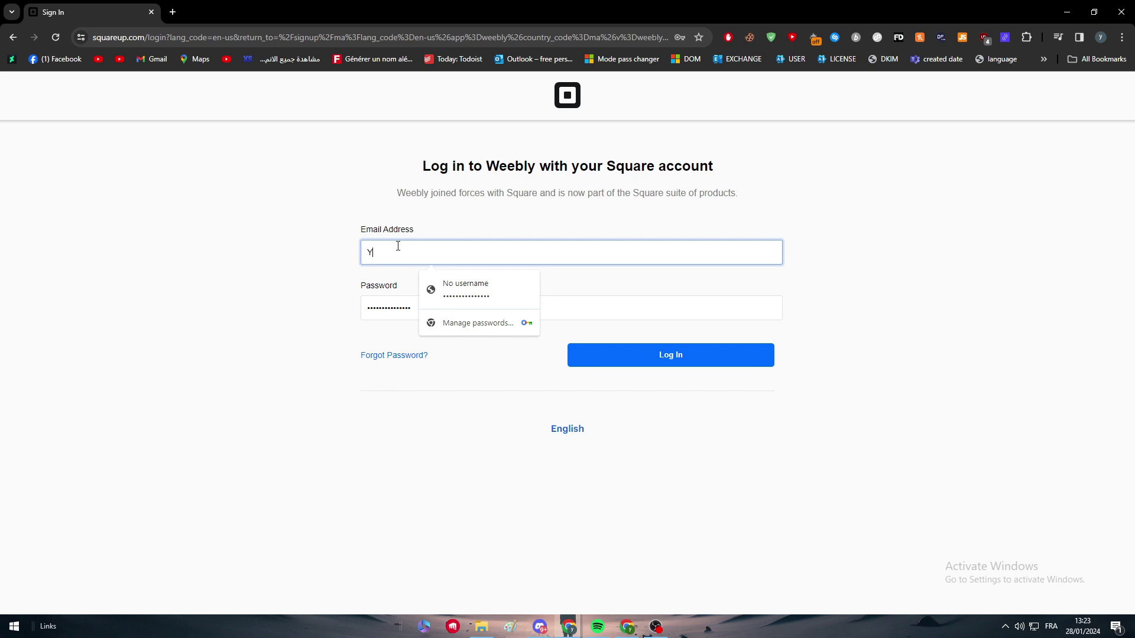
pyautogui.click(480, 289)
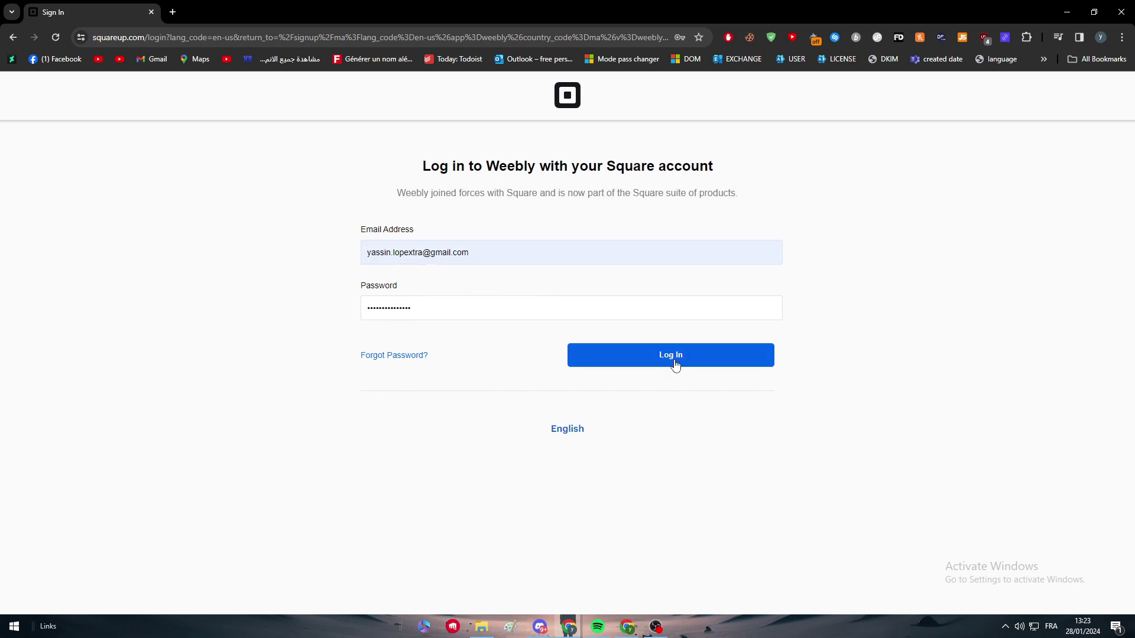
pyautogui.click(722, 353)
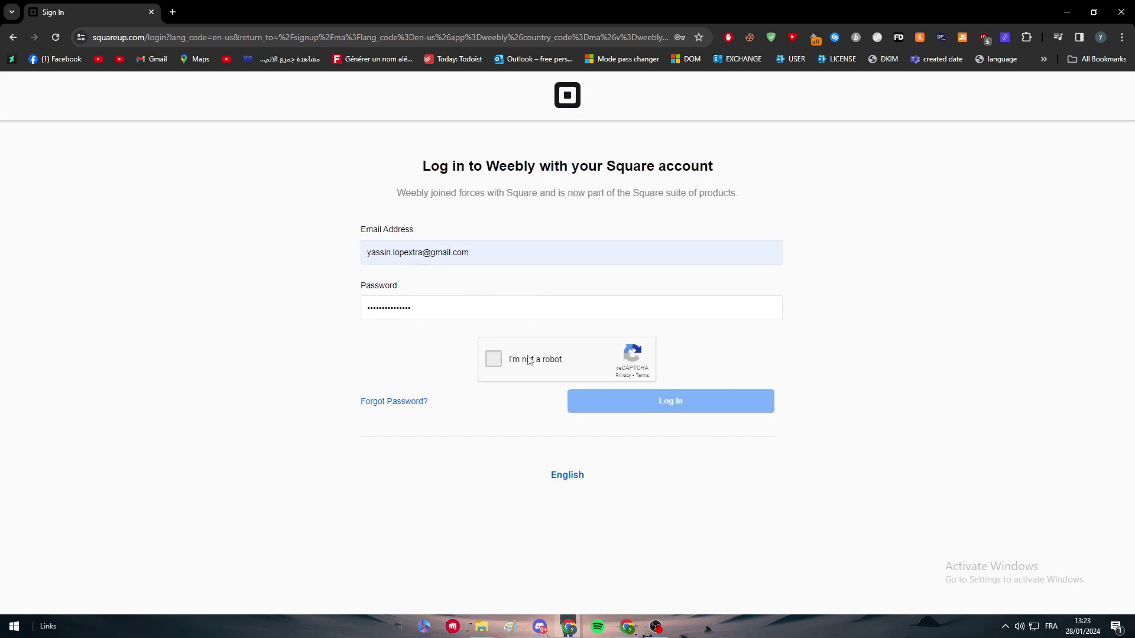
pyautogui.click(529, 360)
pyautogui.click(722, 407)
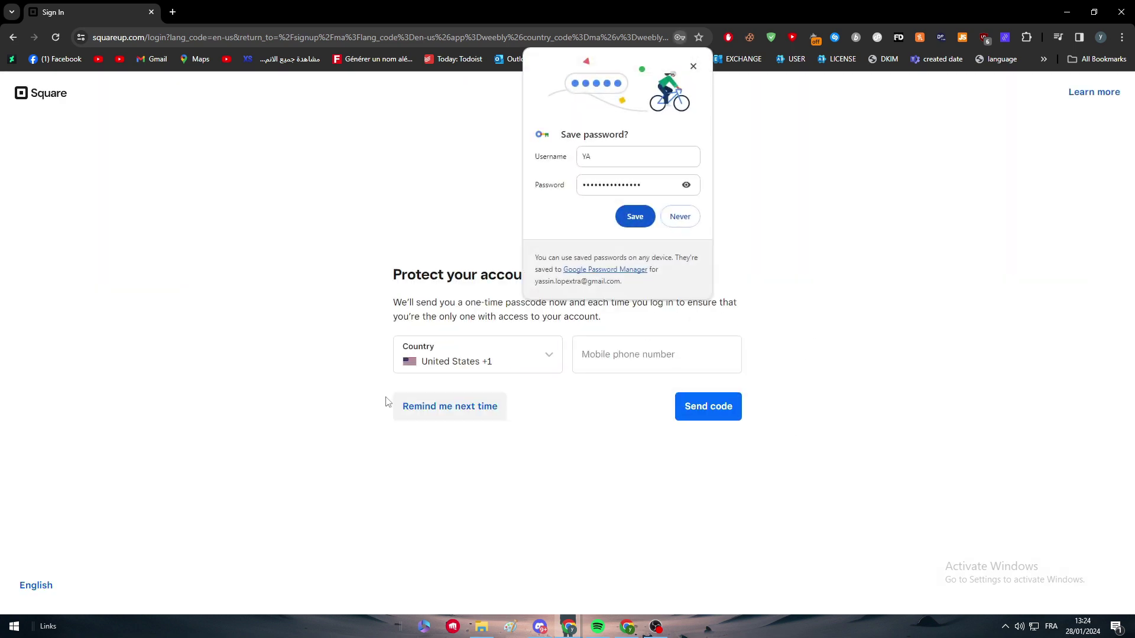
# Step: Skip two-step protection, decline saving the password, and continue to Square
pyautogui.click(450, 406)
pyautogui.click(693, 66)
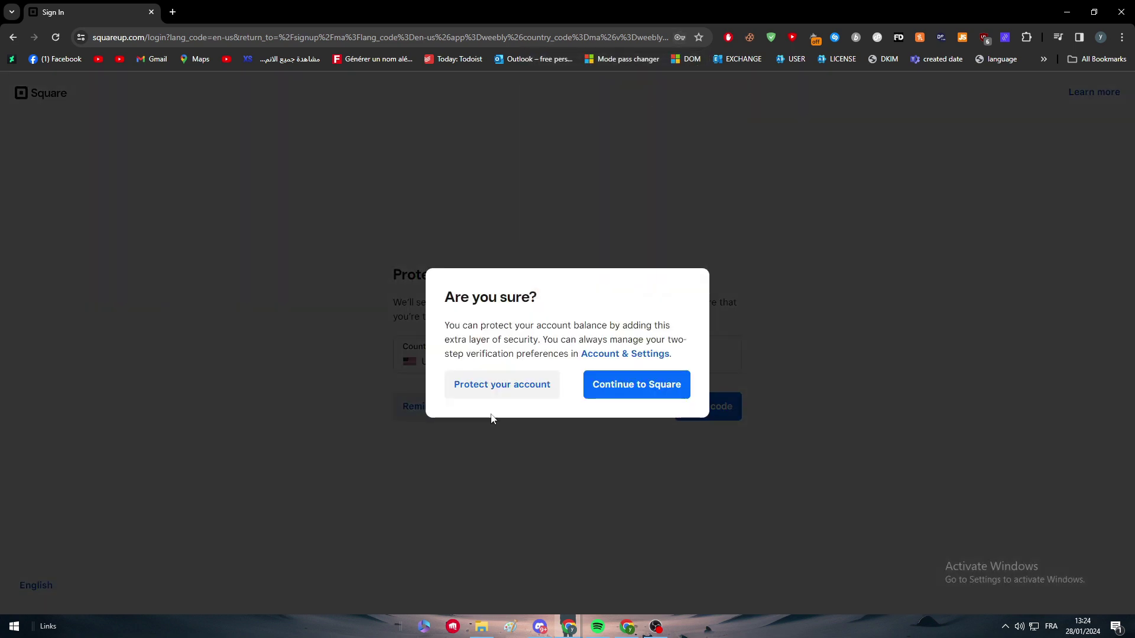
pyautogui.click(632, 393)
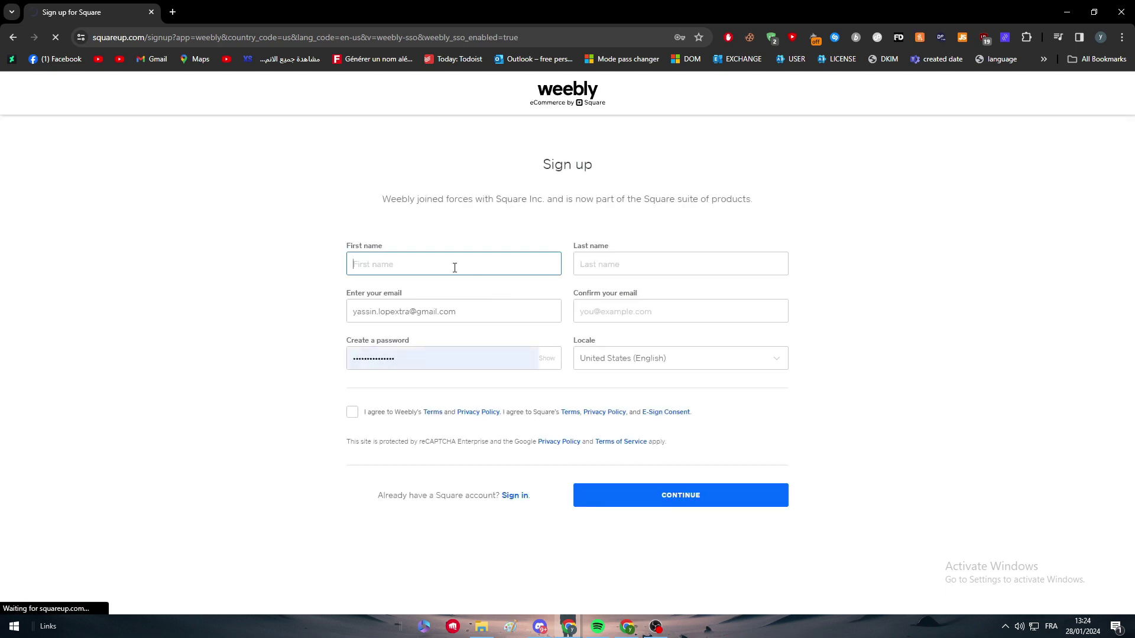
# Step: Enter a first name and last name in the Square sign-up form
pyautogui.write('y')
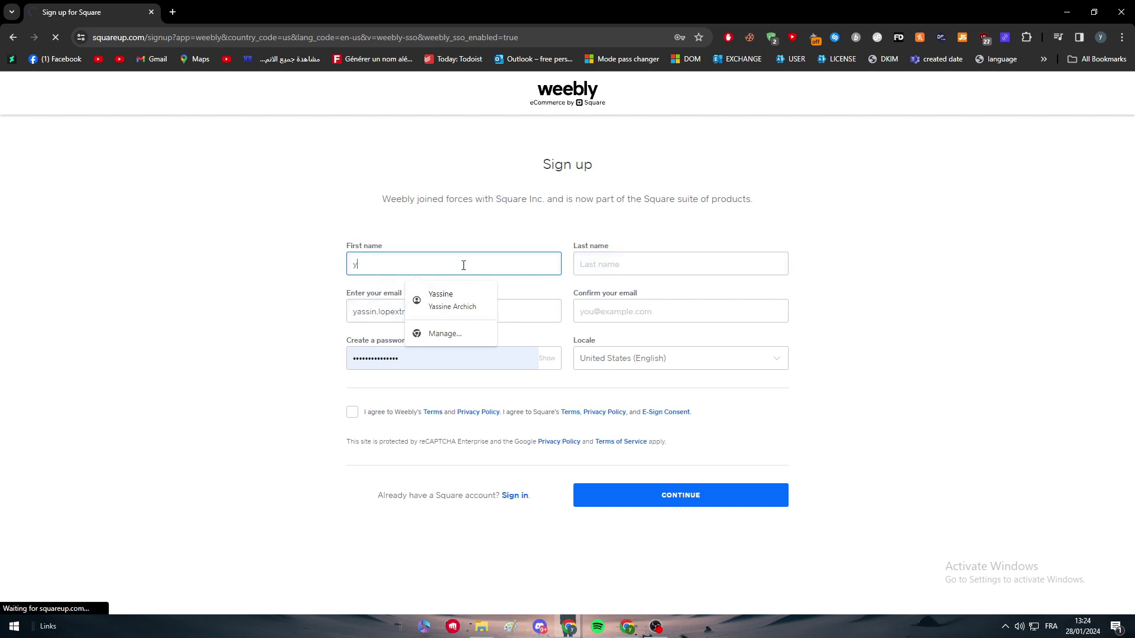
pyautogui.press('BackSpace')
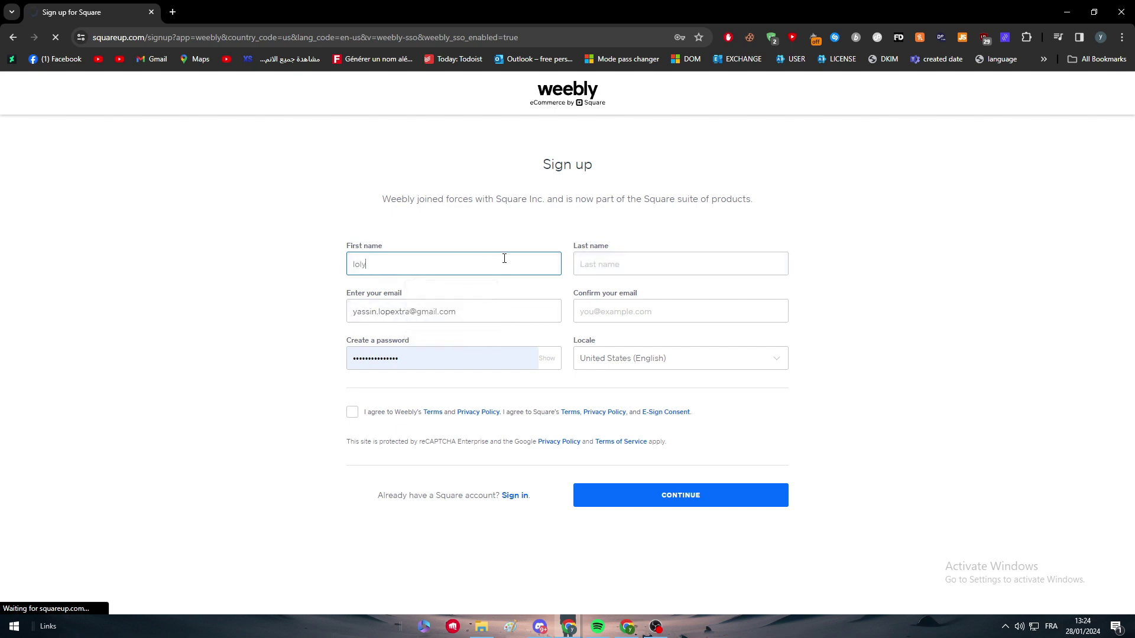
pyautogui.click(577, 264)
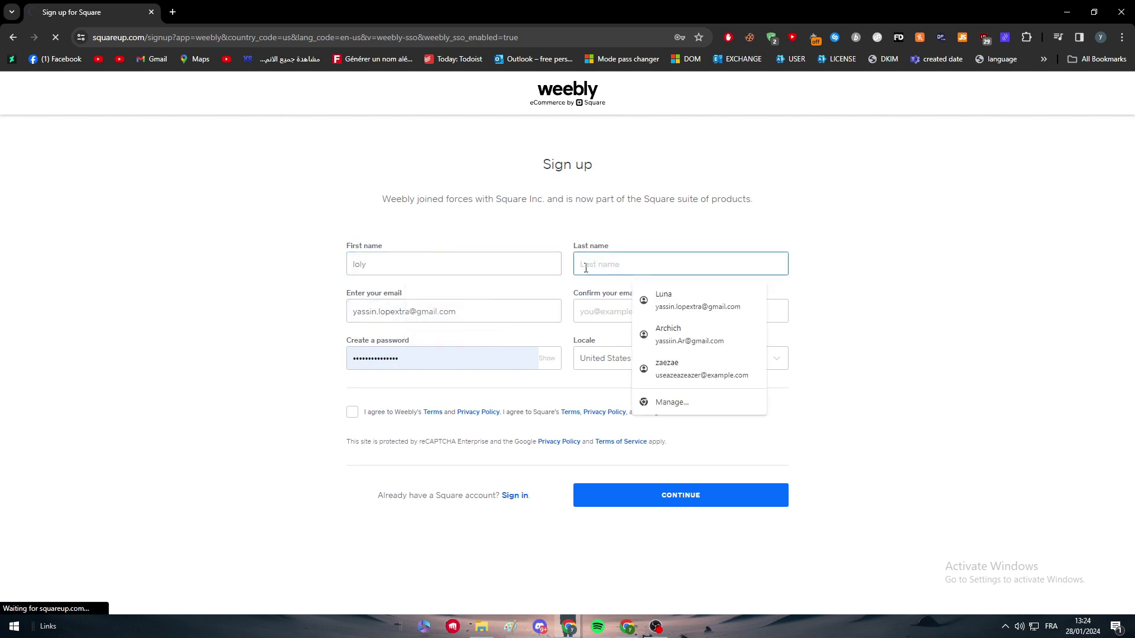
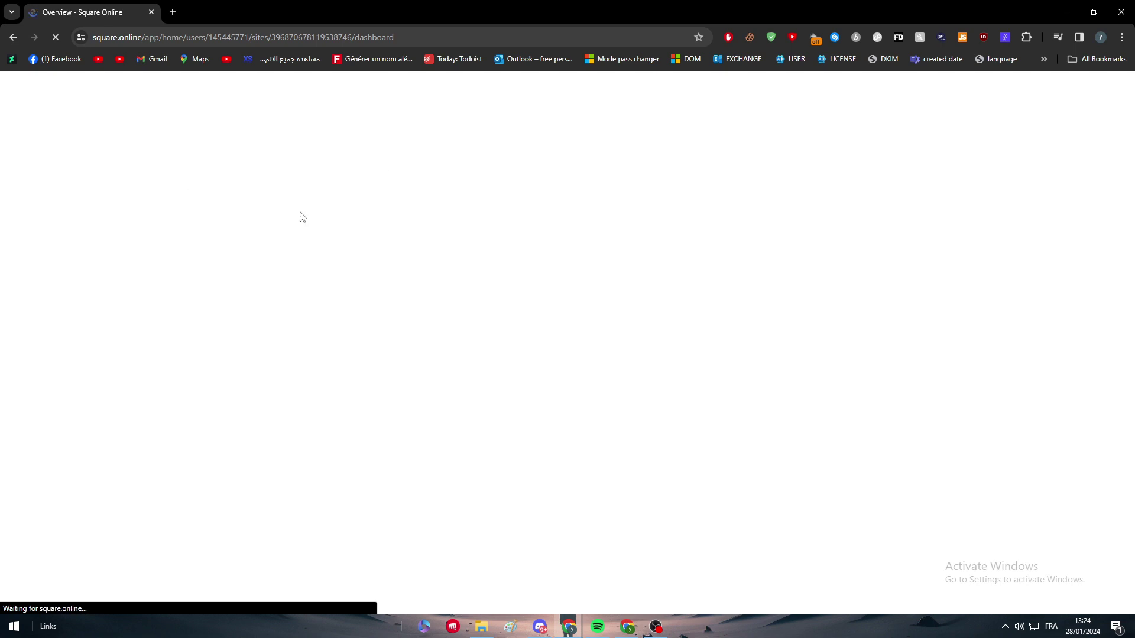
# Step: Expand the Website section of the Square Online navigation
pyautogui.moveTo(381, 167); pyautogui.dragTo(500, 173)
pyautogui.scroll(-2, 172, 172)
pyautogui.scroll(2, 89, 180)
pyautogui.click(35, 188)
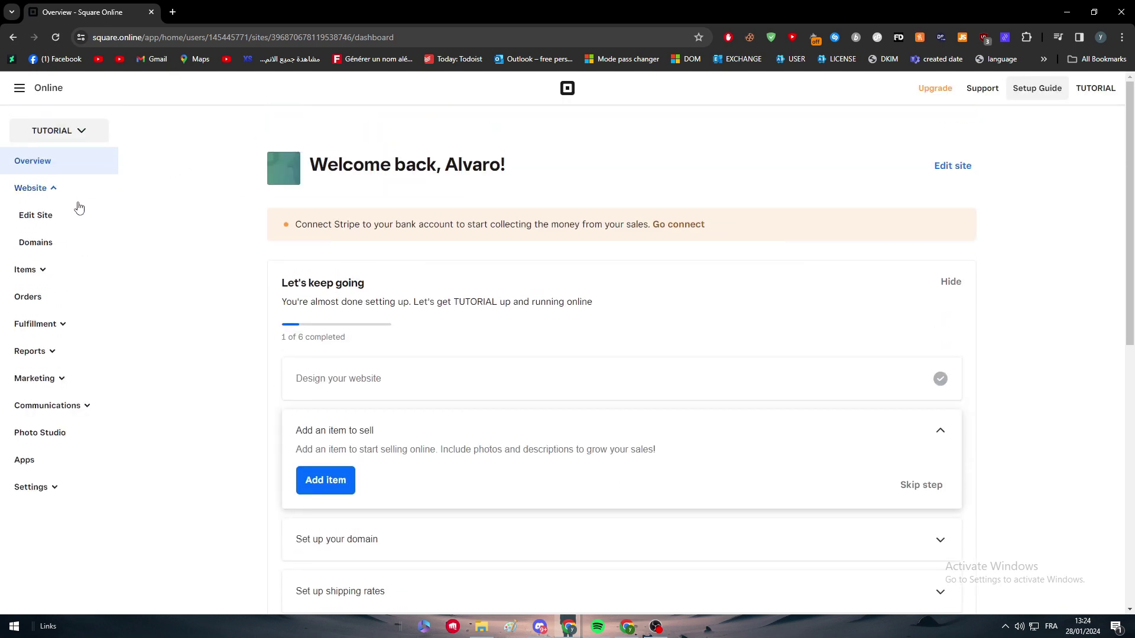
# Step: Browse the Square apps list, then go to Edit Site for the TUTORIAL site
pyautogui.click(20, 88)
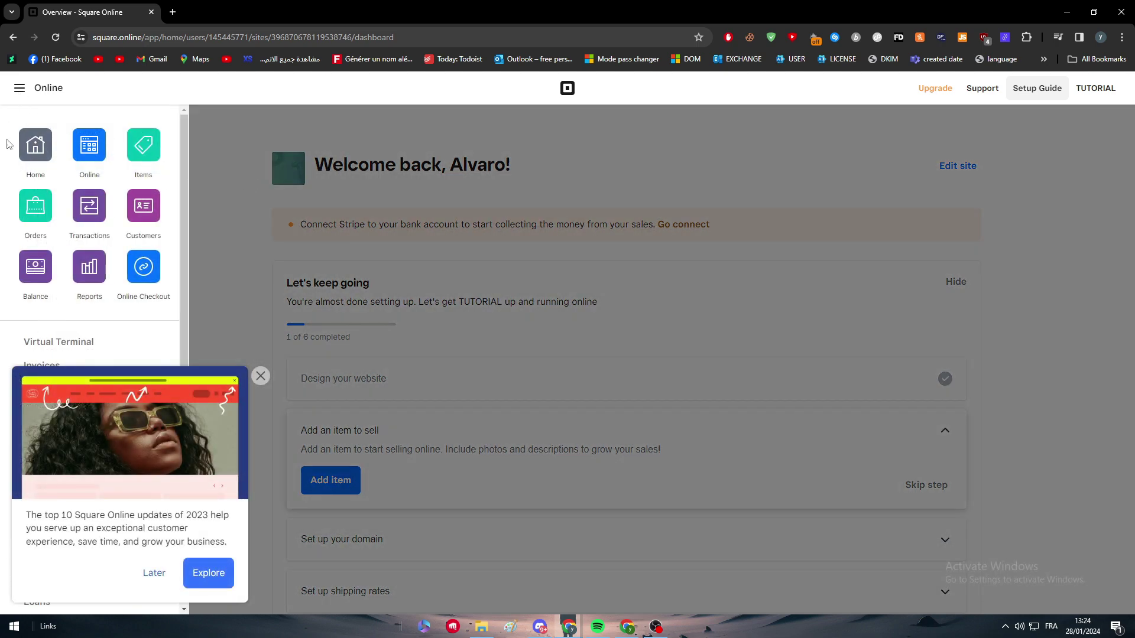
pyautogui.click(260, 376)
pyautogui.scroll(-2, 111, 362)
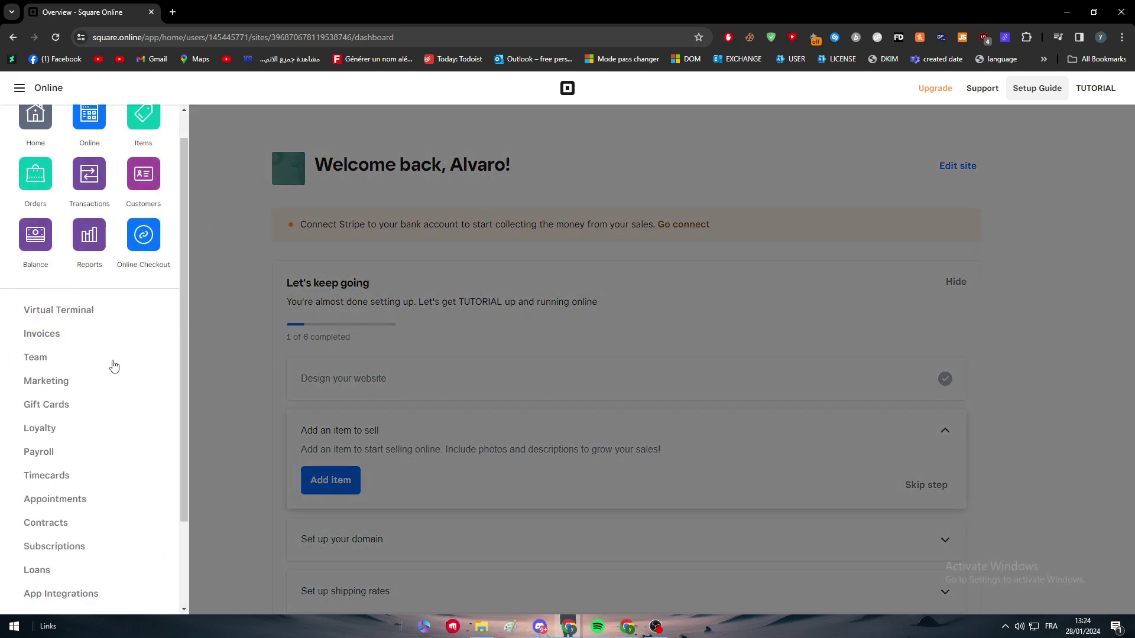
pyautogui.scroll(2, 89, 295)
pyautogui.click(219, 258)
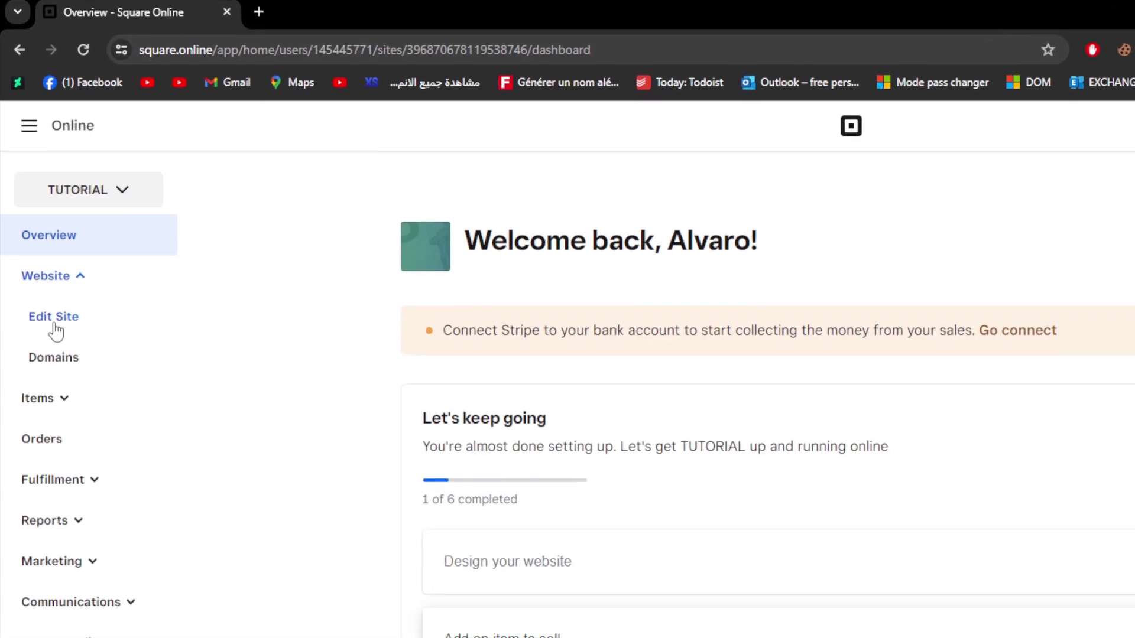
pyautogui.click(61, 329)
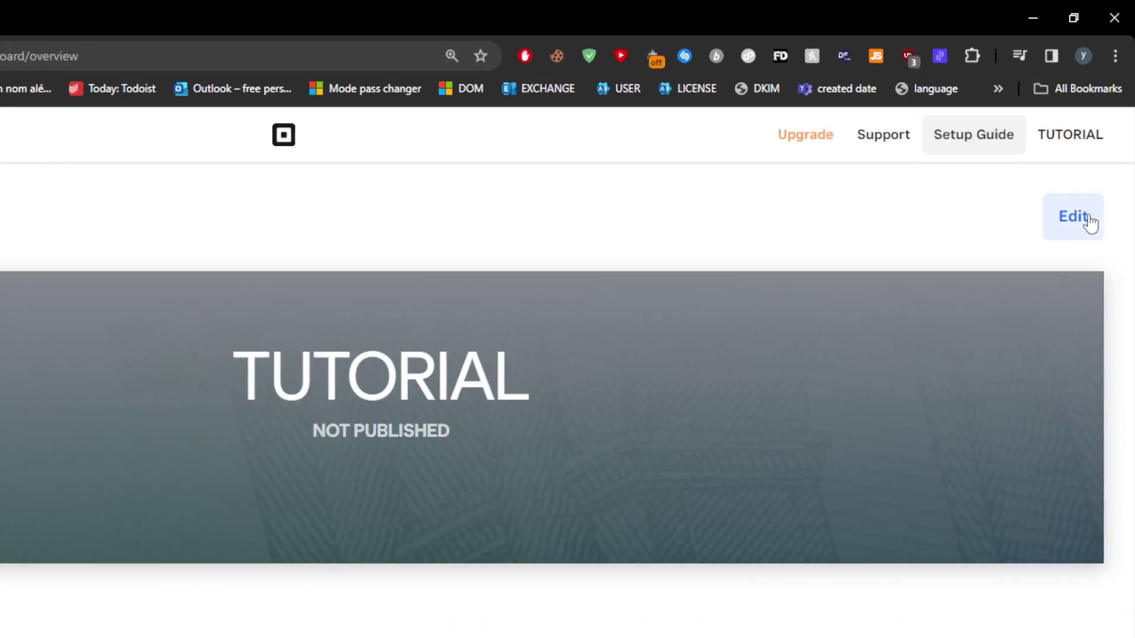
# Step: Launch the Weebly editor for TUTORIAL and close the Select your domain name chooser
pyautogui.click(1088, 219)
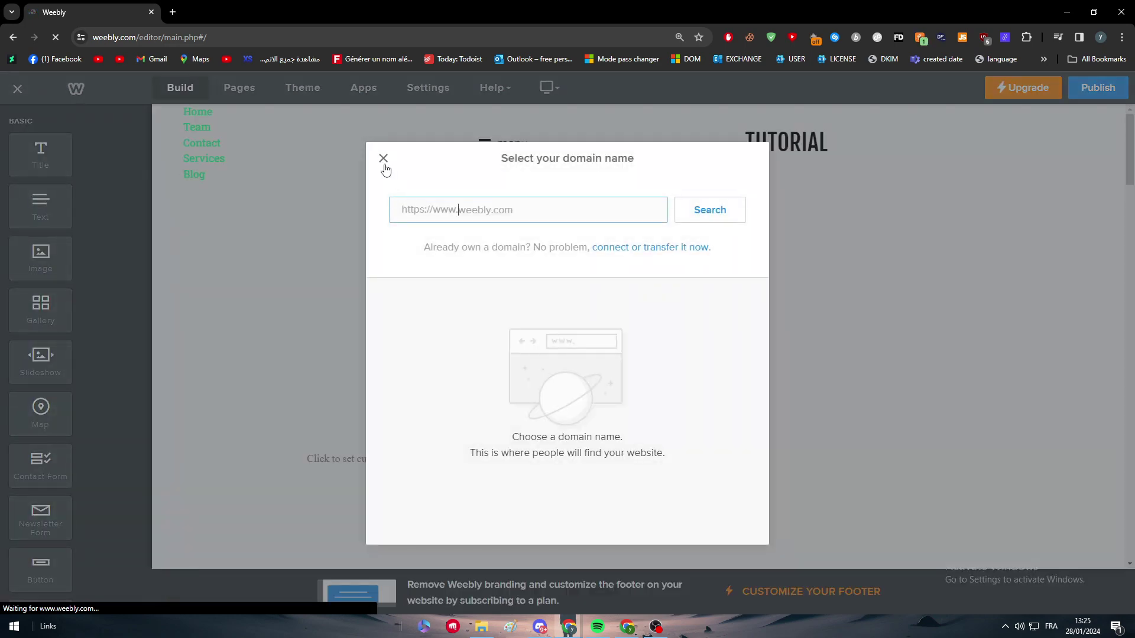
pyautogui.click(383, 158)
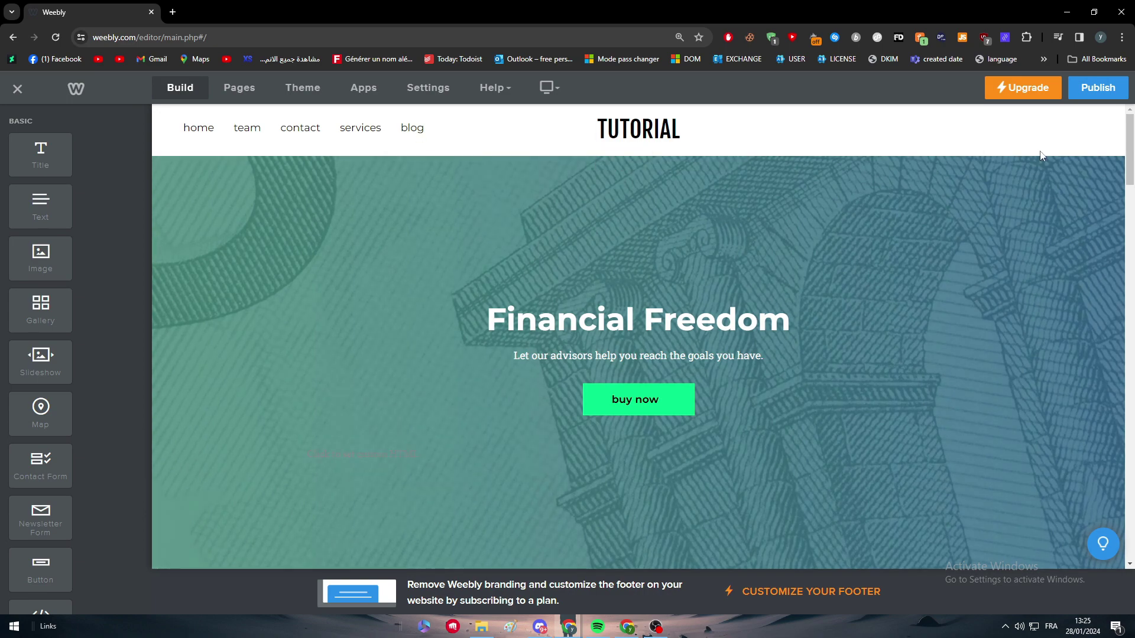
pyautogui.scroll(-4, 596, 163)
pyautogui.scroll(4, 651, 258)
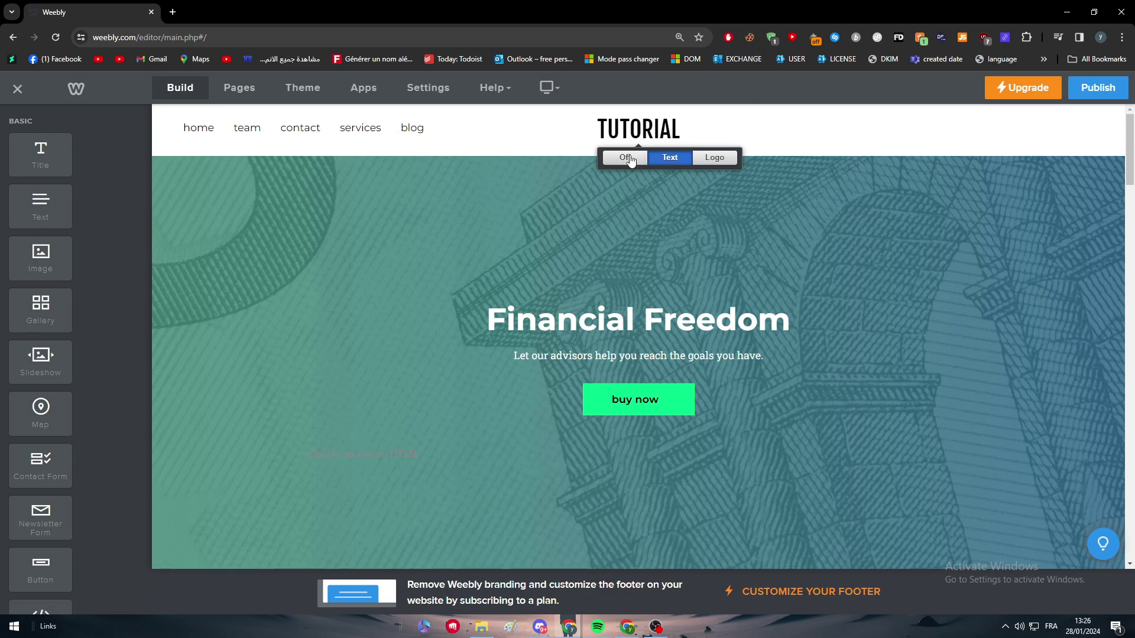
# Step: Turn off the TUTORIAL site title in the page header
pyautogui.click(629, 158)
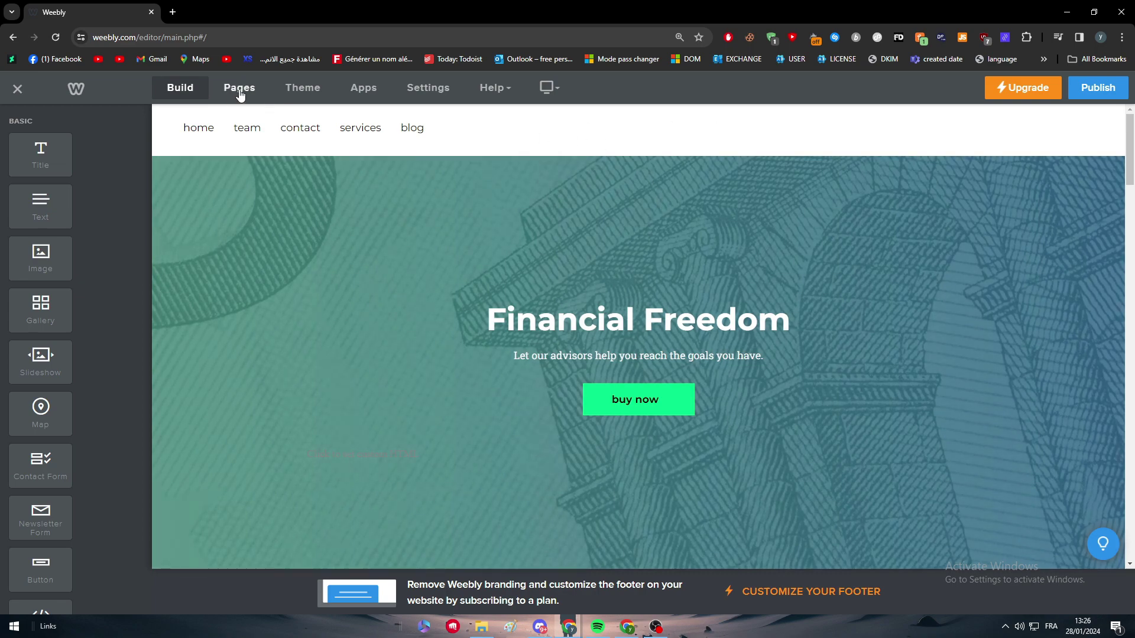
pyautogui.scroll(-4, 104, 181)
pyautogui.scroll(-3, 104, 179)
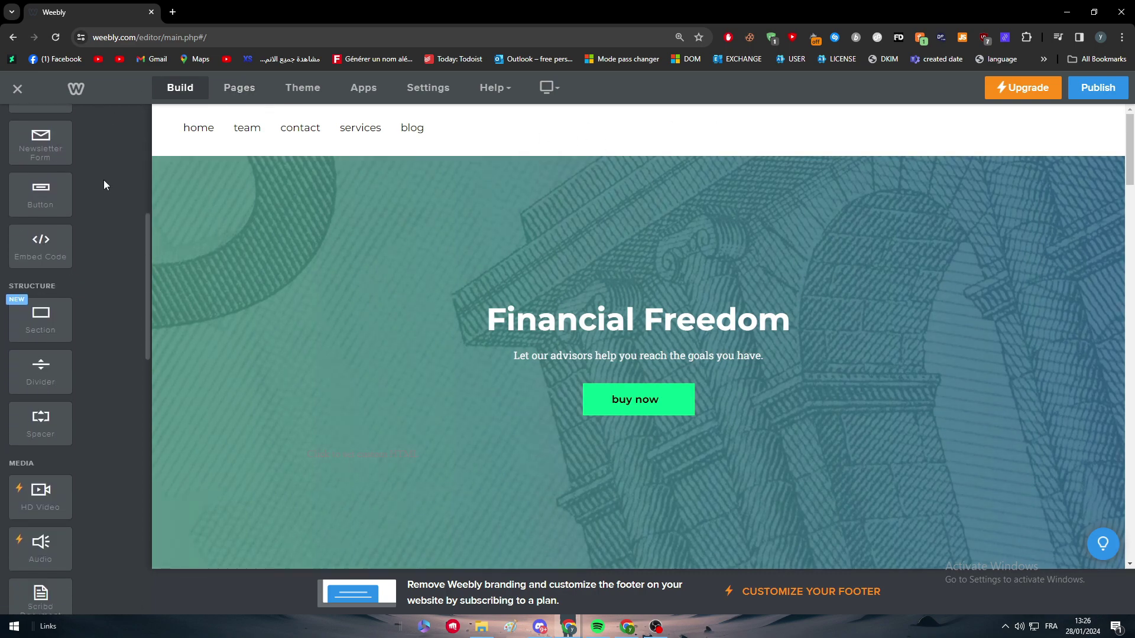
pyautogui.scroll(-6, 387, 210)
pyautogui.scroll(3, 400, 149)
pyautogui.scroll(3, 399, 149)
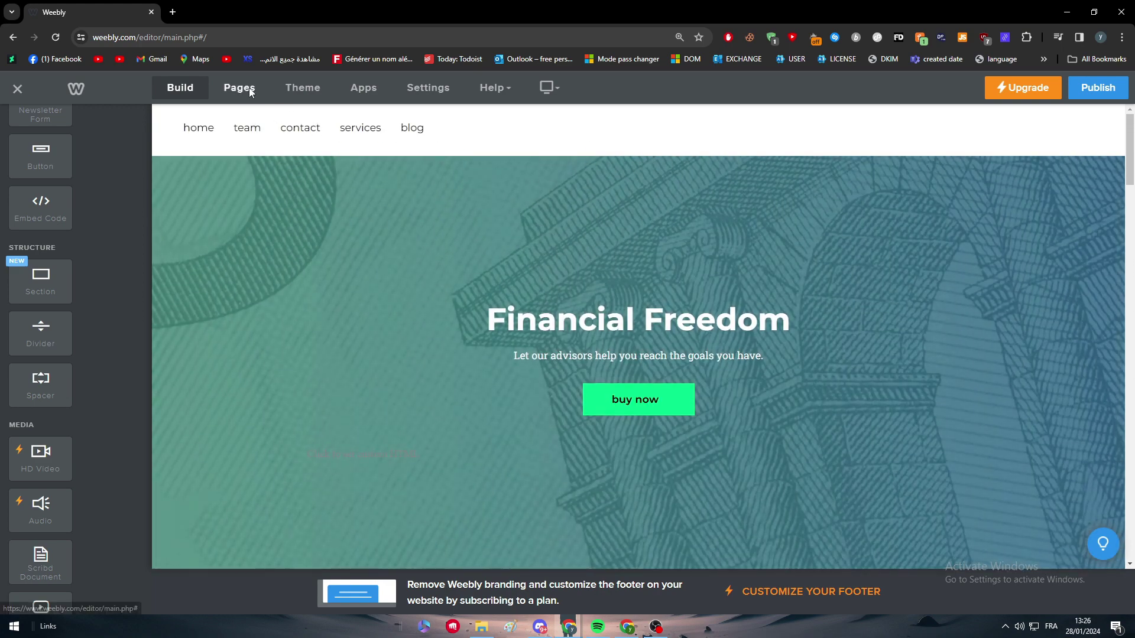
# Step: Look through the Pages and Settings panels, ending on the Theme settings
pyautogui.click(244, 89)
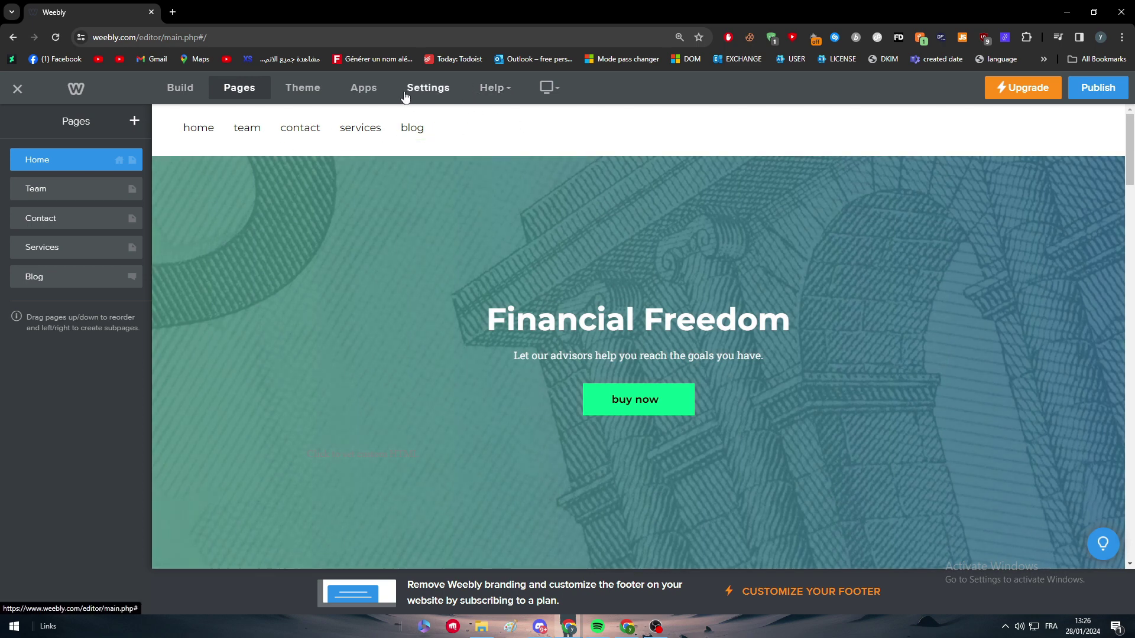
pyautogui.click(428, 88)
pyautogui.click(232, 95)
pyautogui.click(302, 94)
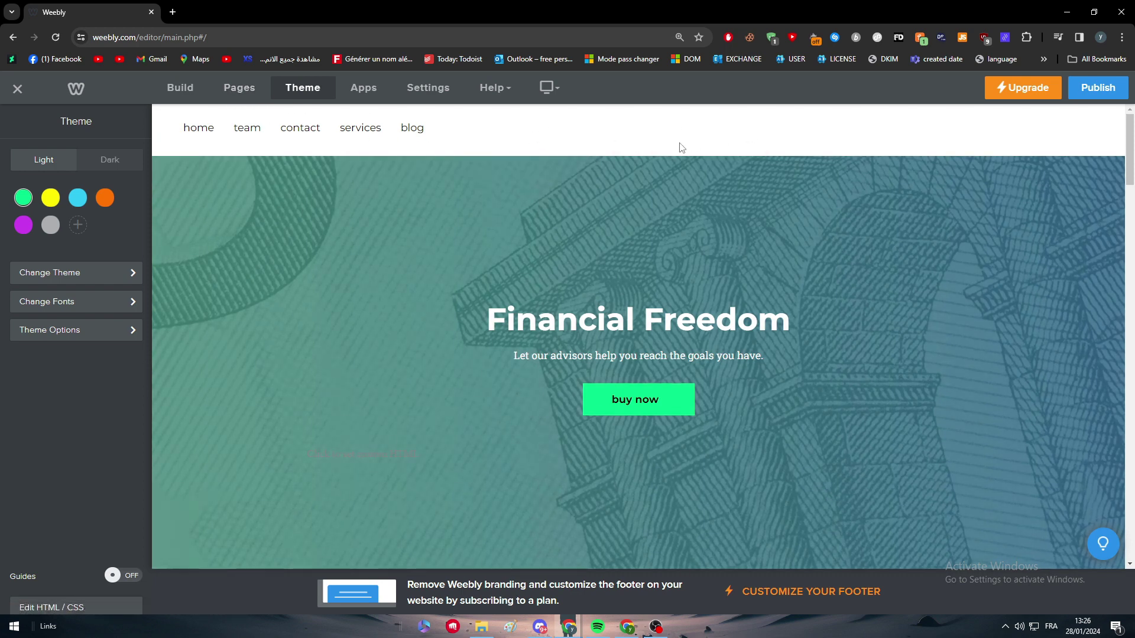
pyautogui.click(711, 153)
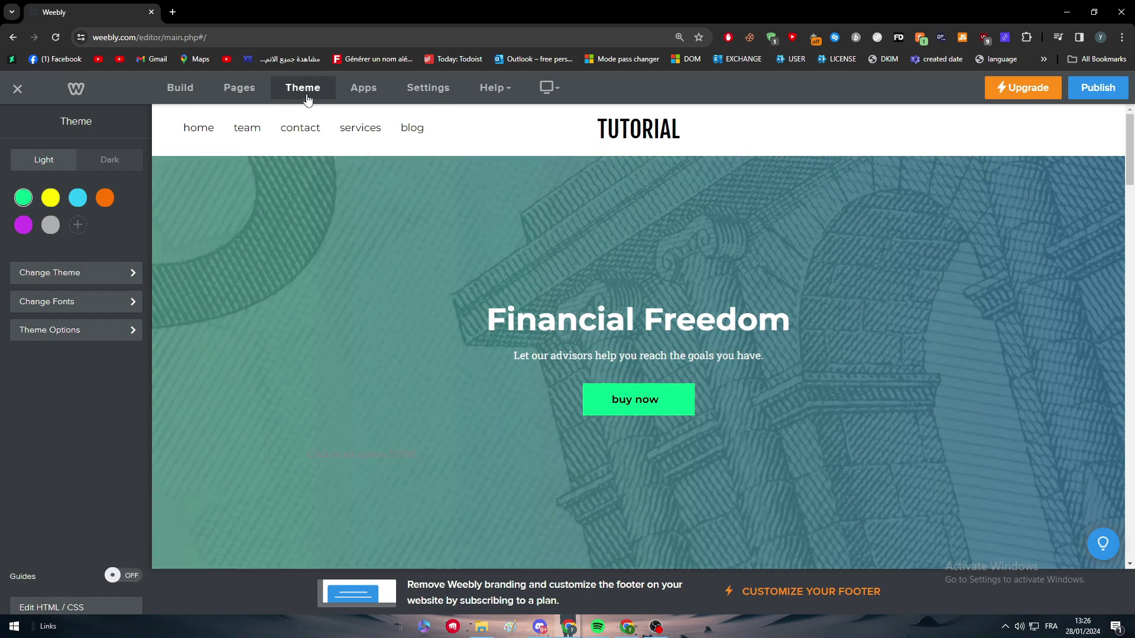
pyautogui.click(240, 88)
pyautogui.scroll(-5, 979, 204)
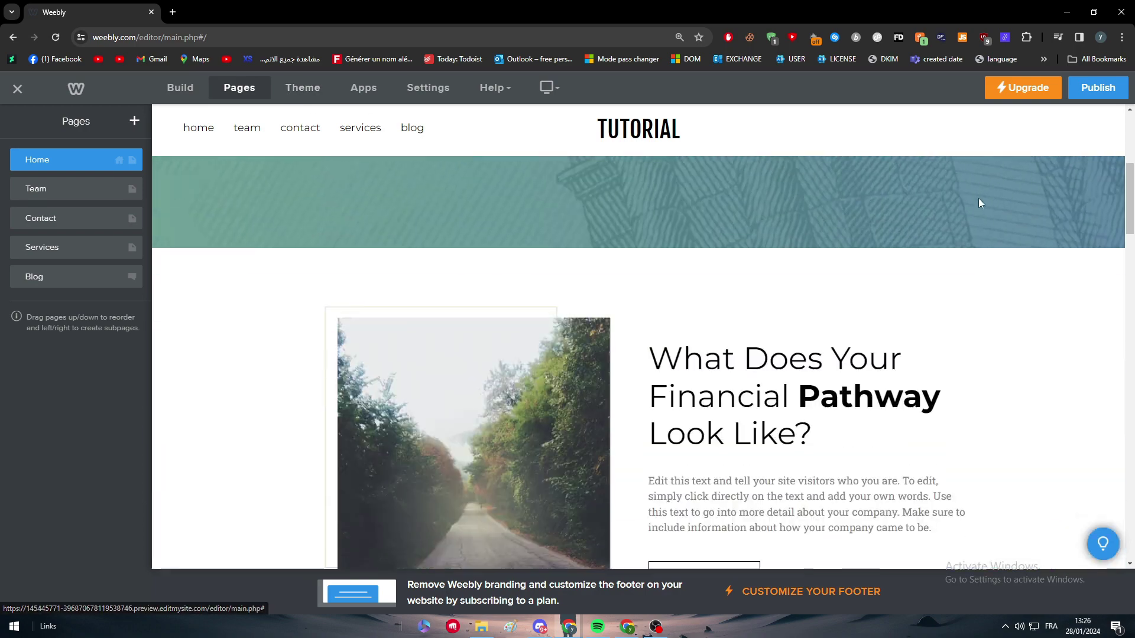
pyautogui.scroll(-10, 946, 198)
pyautogui.scroll(-6, 875, 248)
pyautogui.scroll(14, 727, 272)
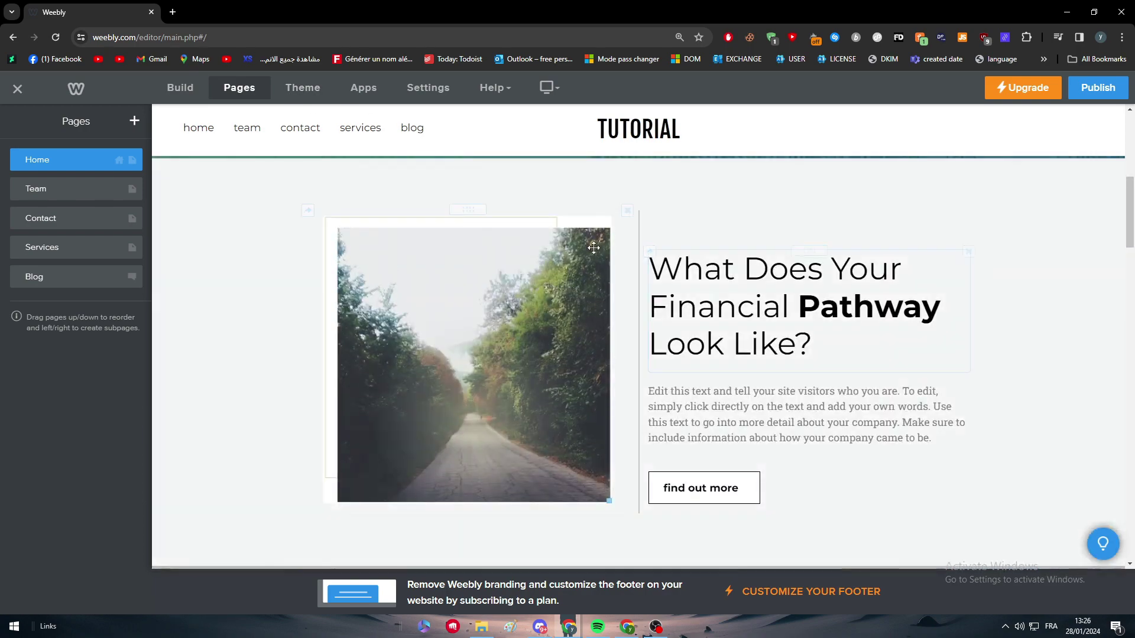
pyautogui.scroll(5, 594, 247)
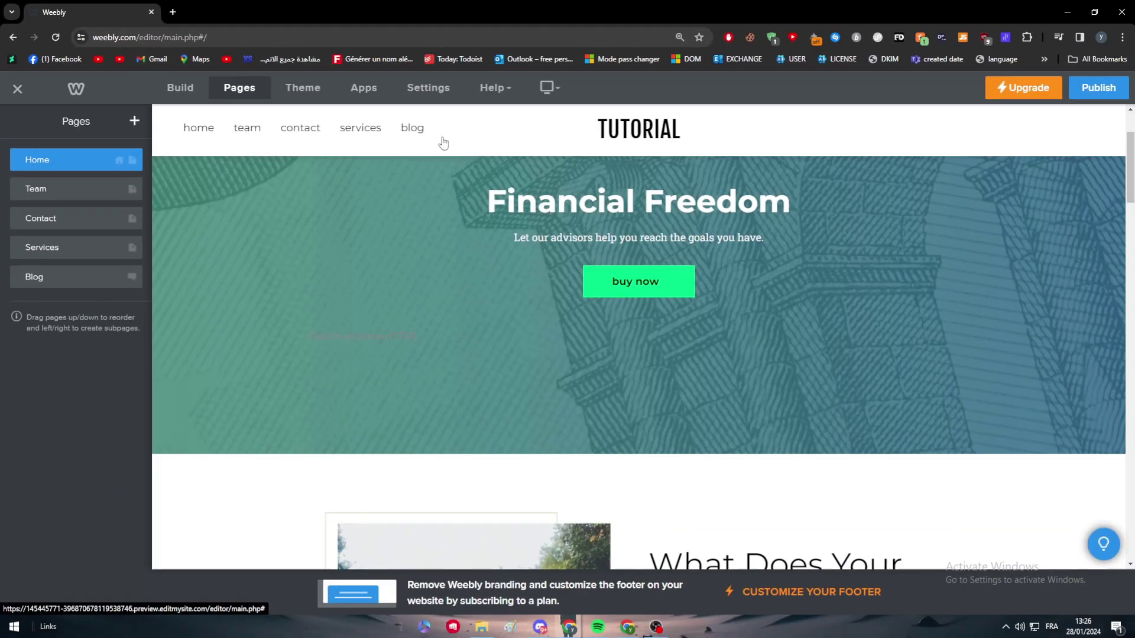
pyautogui.moveTo(737, 139)
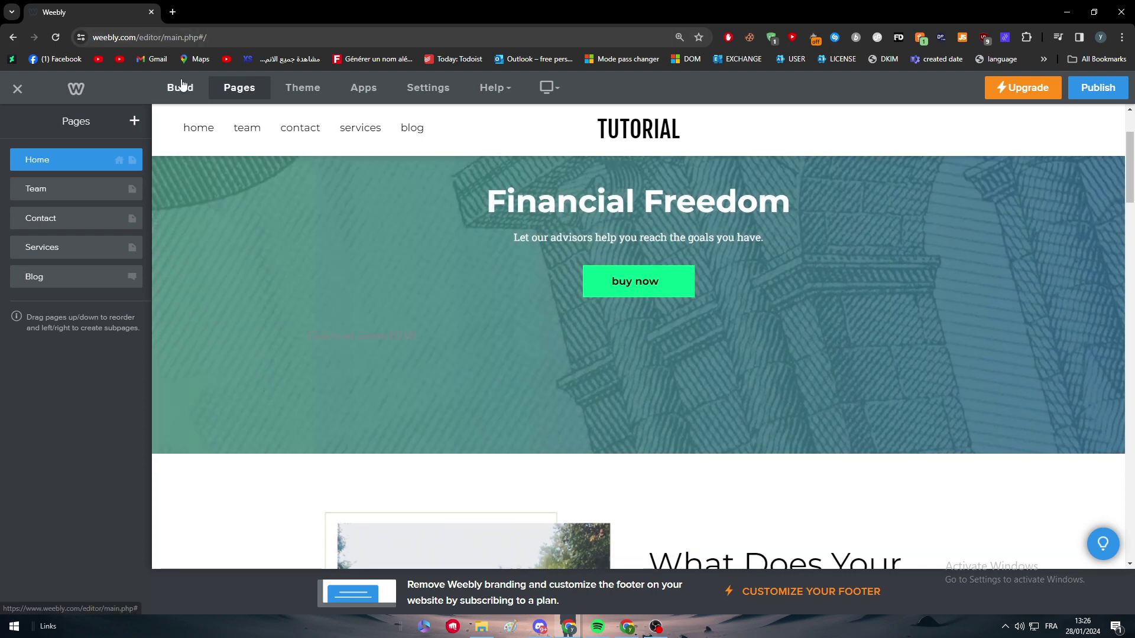
# Step: Glance through the Build elements, then select the Team page in the Pages list
pyautogui.click(180, 87)
pyautogui.scroll(7, 106, 177)
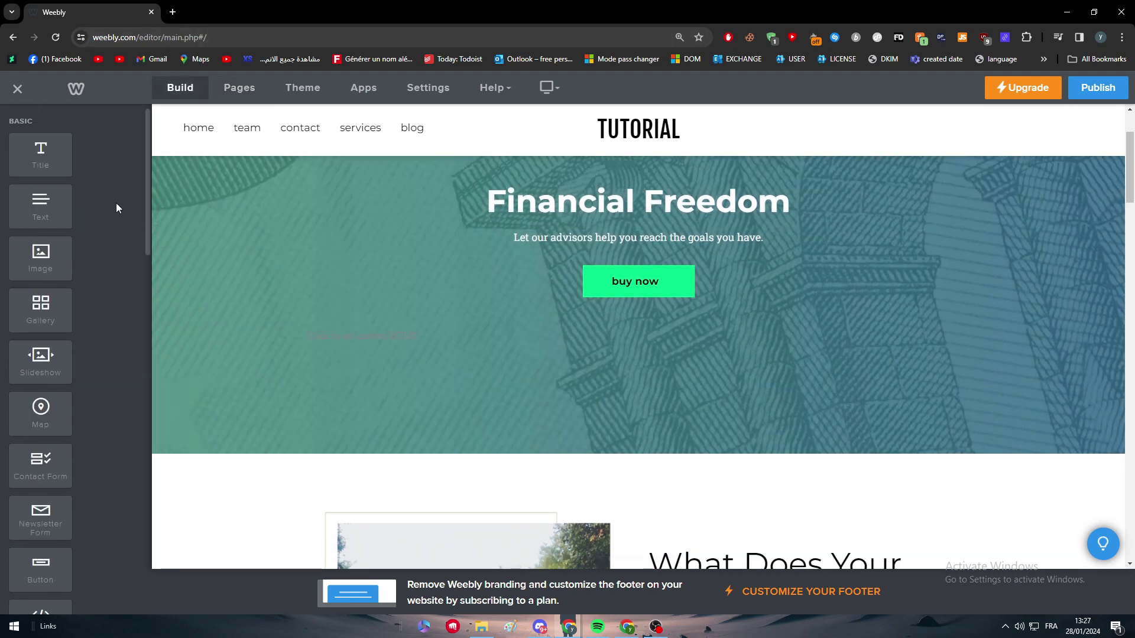
pyautogui.scroll(-3, 110, 186)
pyautogui.scroll(3, 106, 177)
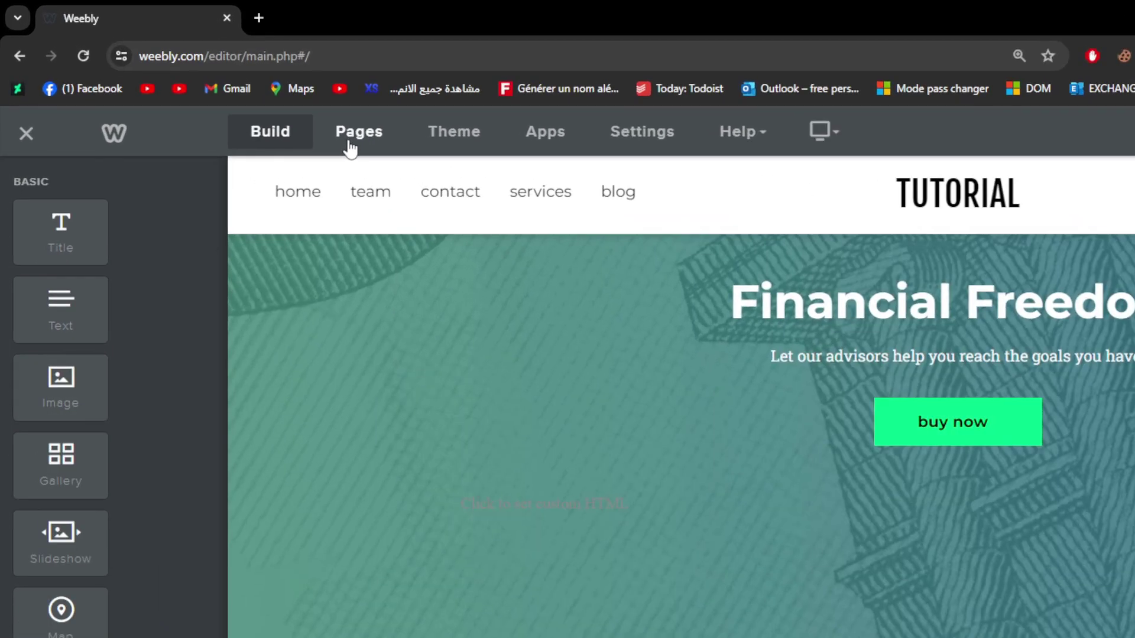
pyautogui.click(350, 147)
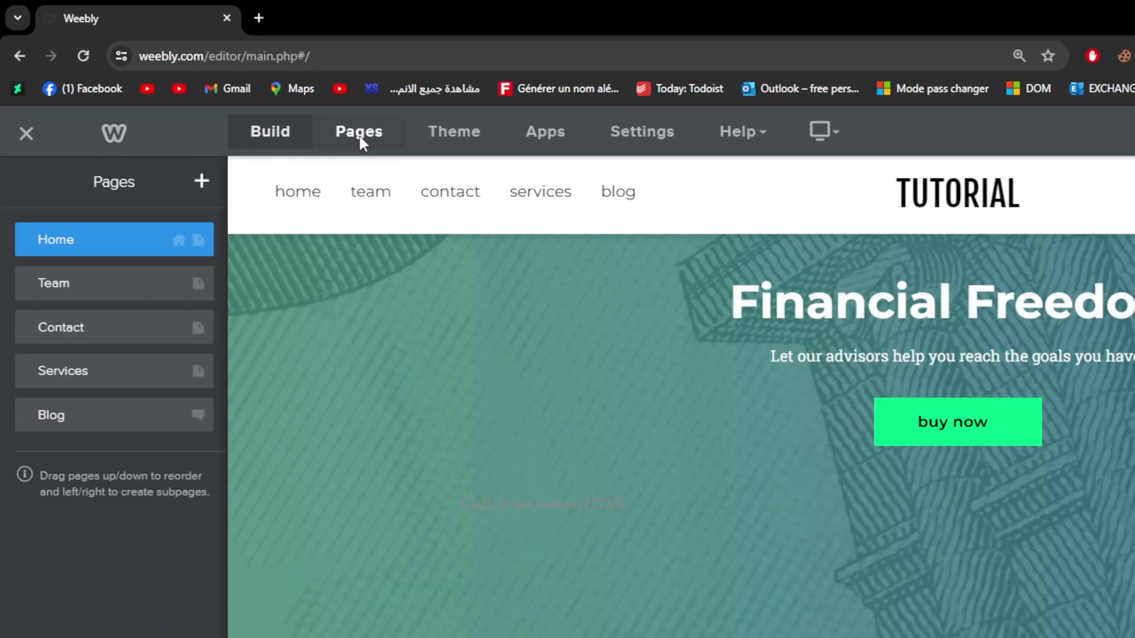
pyautogui.click(134, 287)
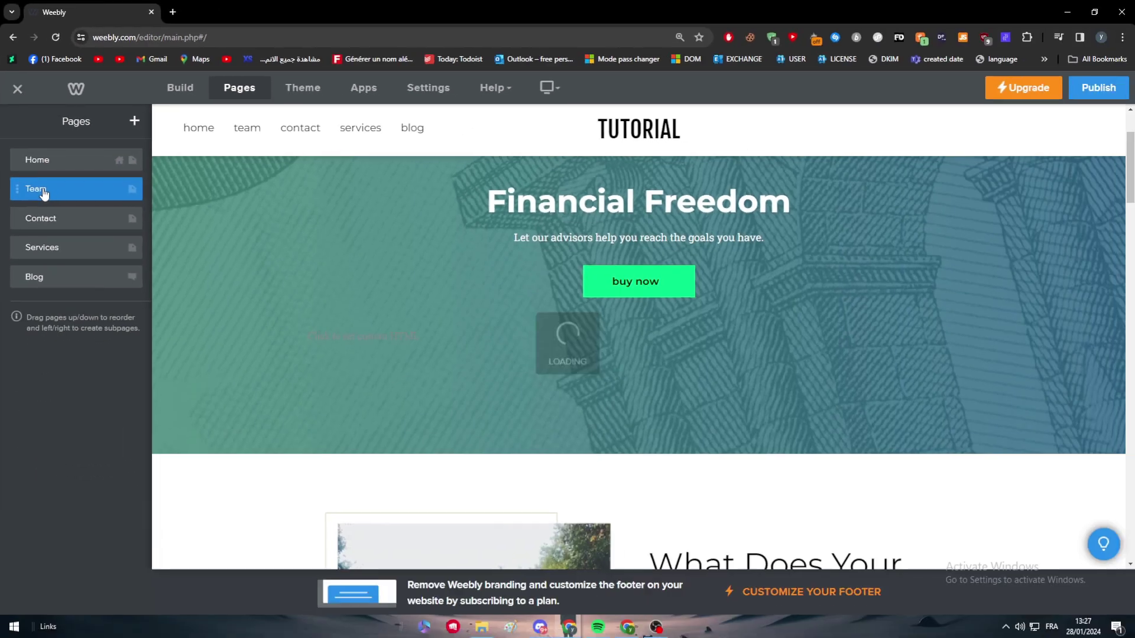
# Step: Delete the Team and Contact pages, confirming each deletion
pyautogui.rightClick(26, 291)
pyautogui.click(23, 191)
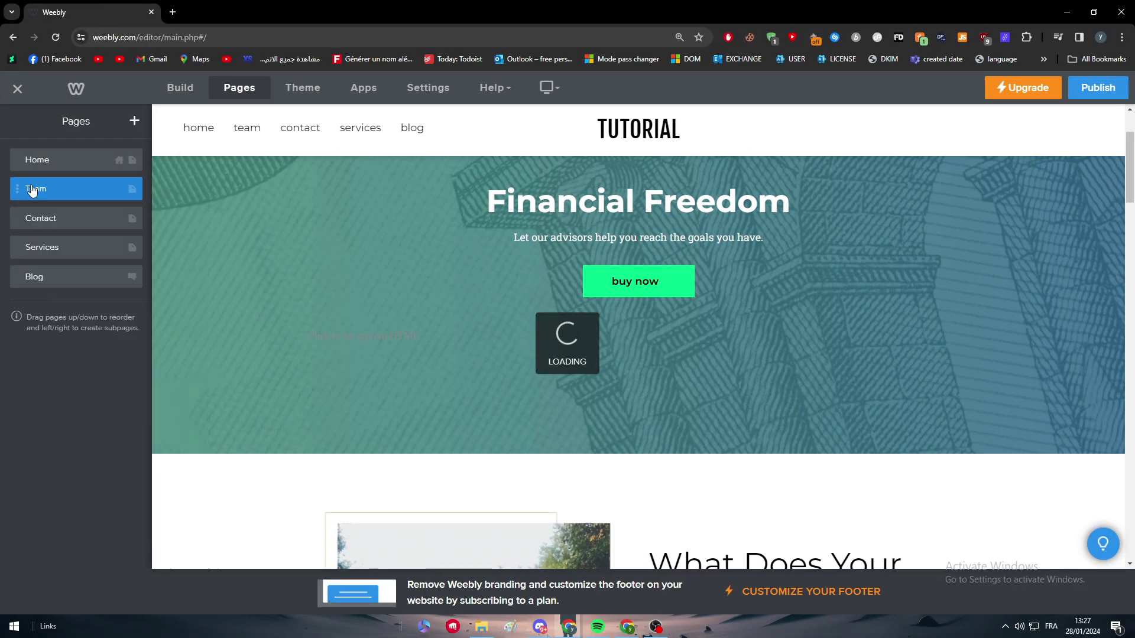
pyautogui.click(105, 367)
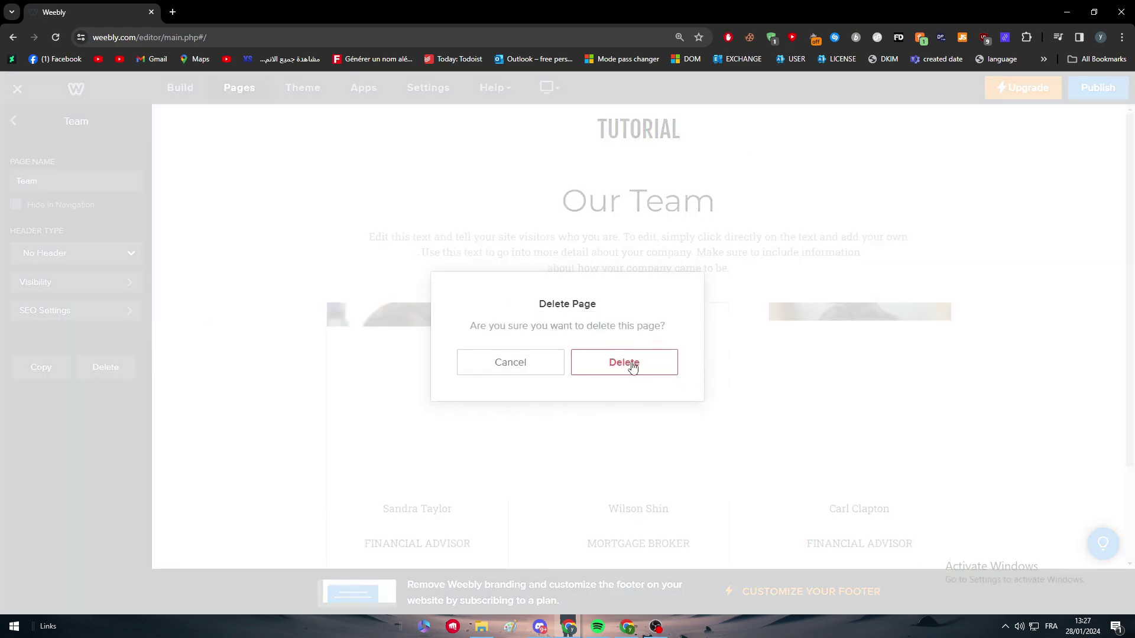
pyautogui.click(627, 363)
pyautogui.click(24, 185)
pyautogui.click(108, 364)
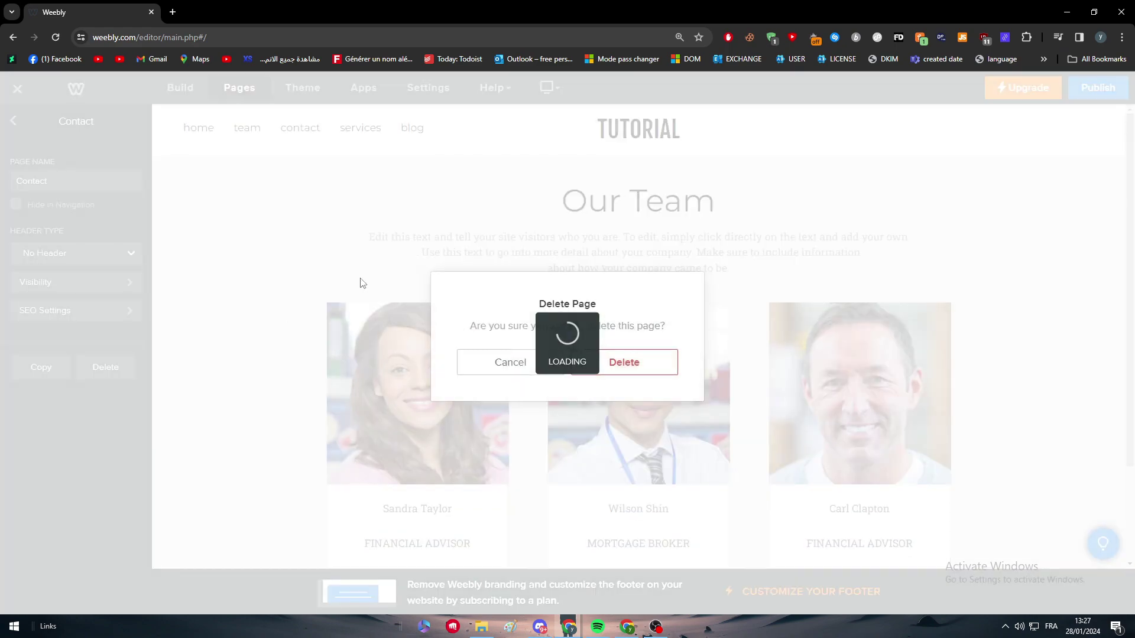
pyautogui.click(623, 363)
# Step: Delete the Blog and Services pages, confirming each deletion
pyautogui.click(30, 219)
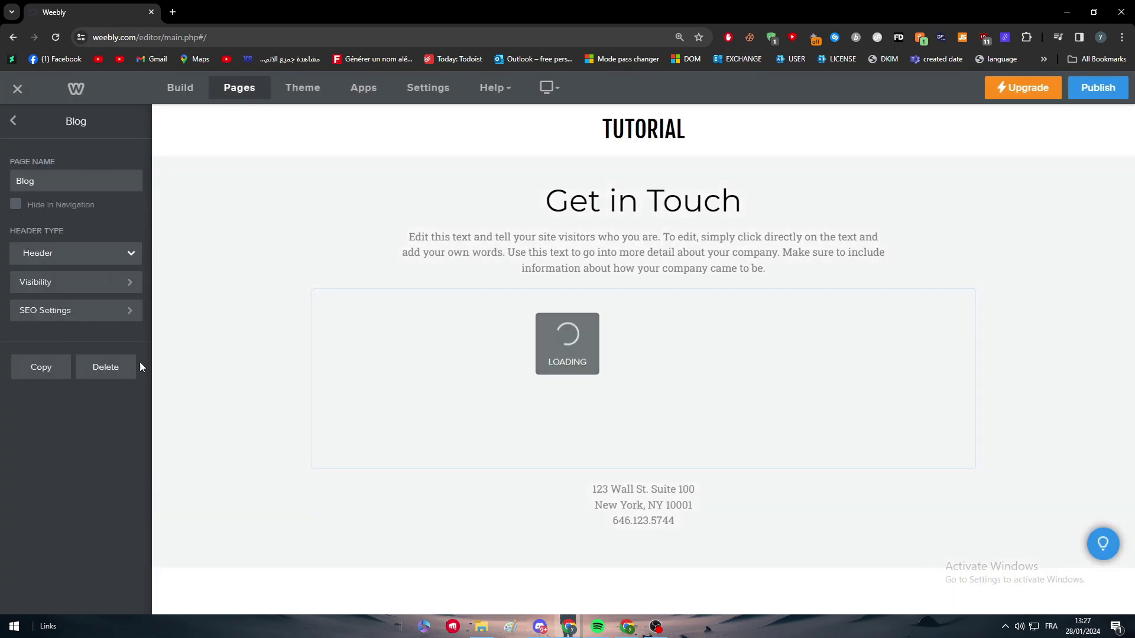
pyautogui.click(141, 366)
pyautogui.click(626, 364)
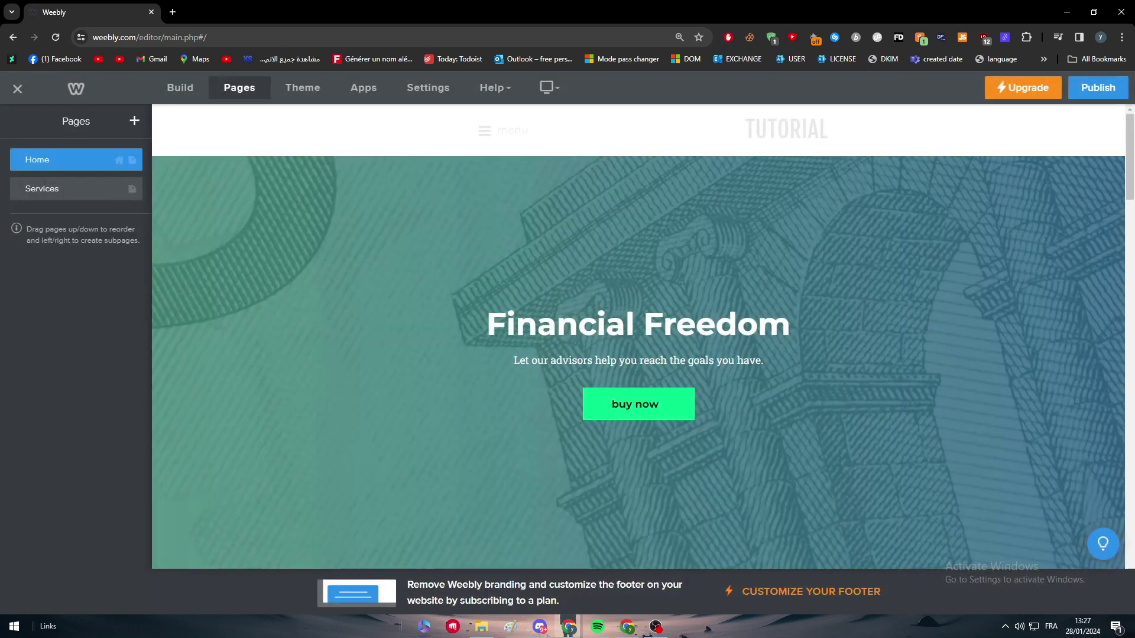
pyautogui.click(93, 194)
pyautogui.click(107, 367)
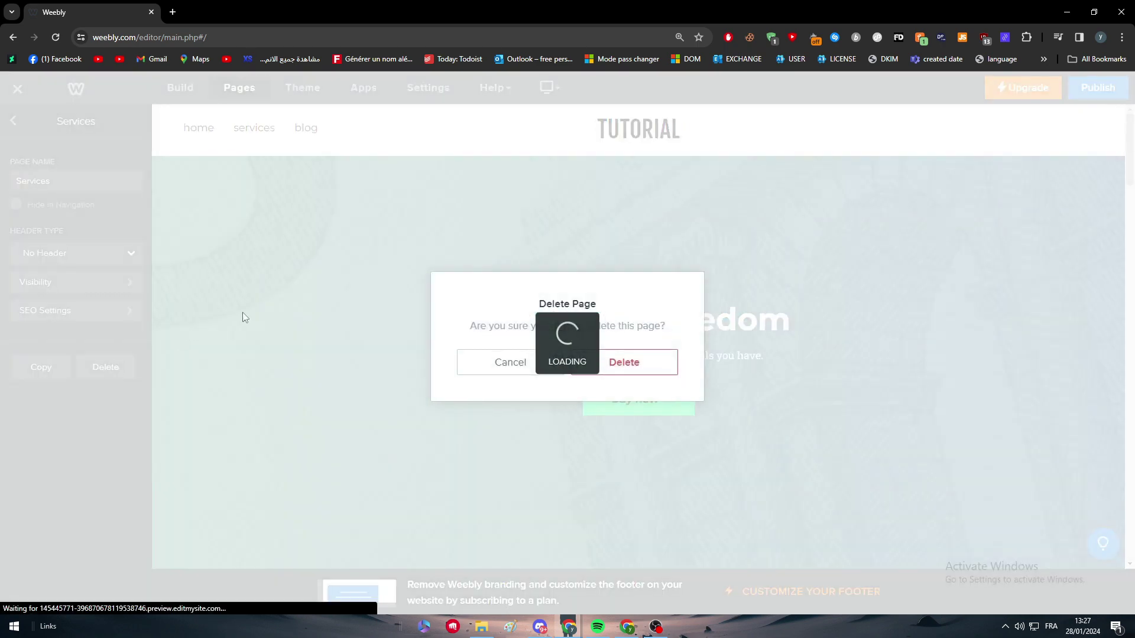
pyautogui.click(621, 364)
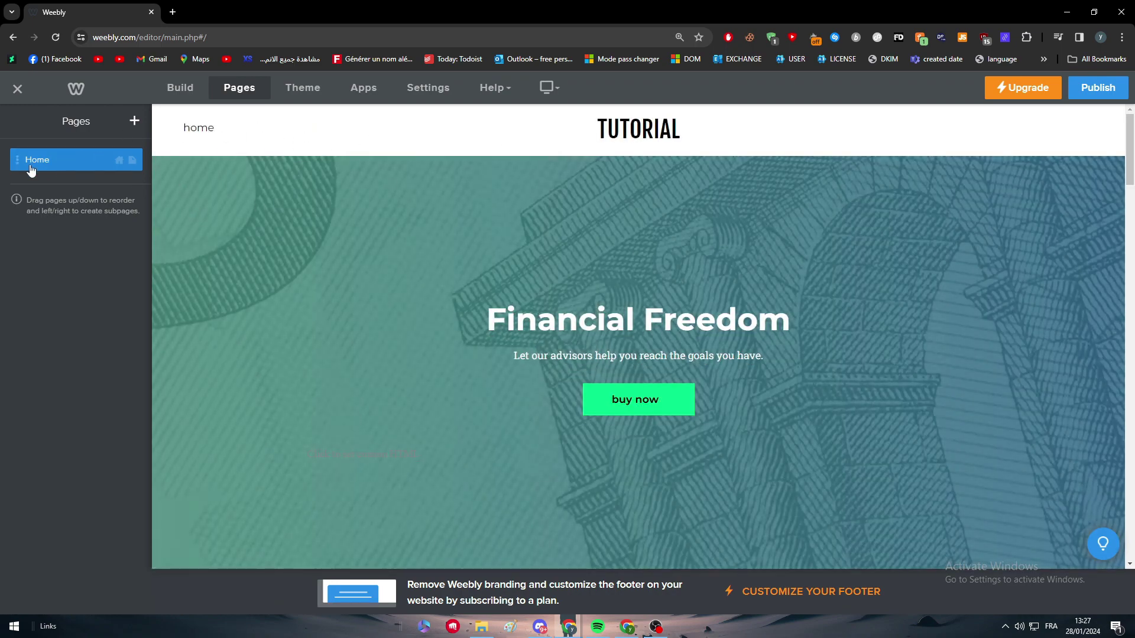
pyautogui.click(32, 171)
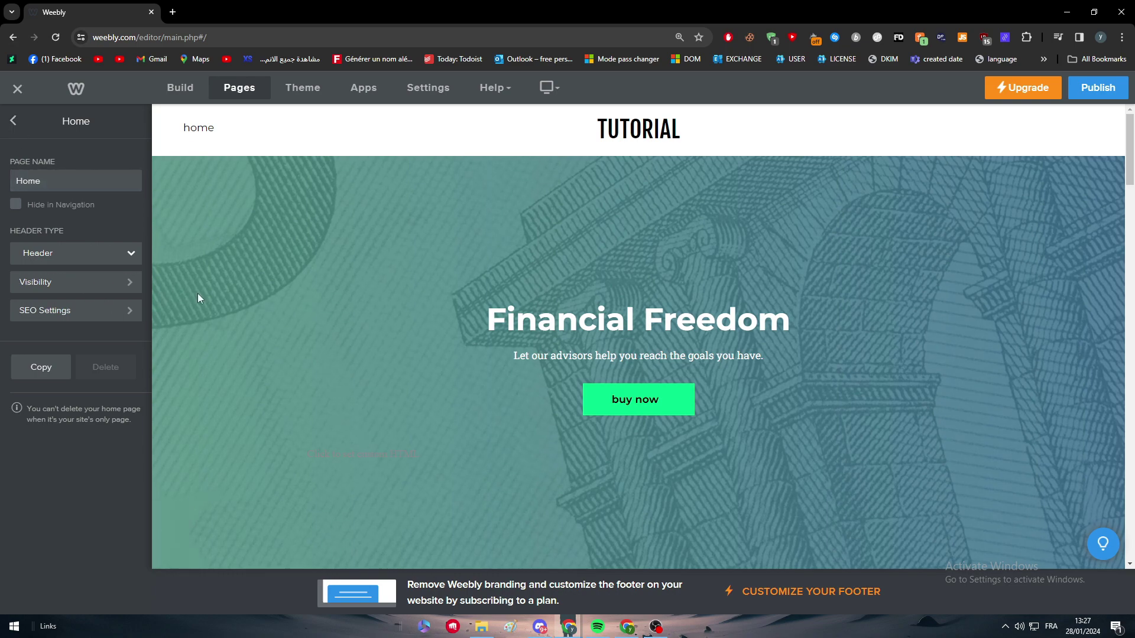
# Step: Return from Home's settings and show the list of addable page types
pyautogui.click(12, 124)
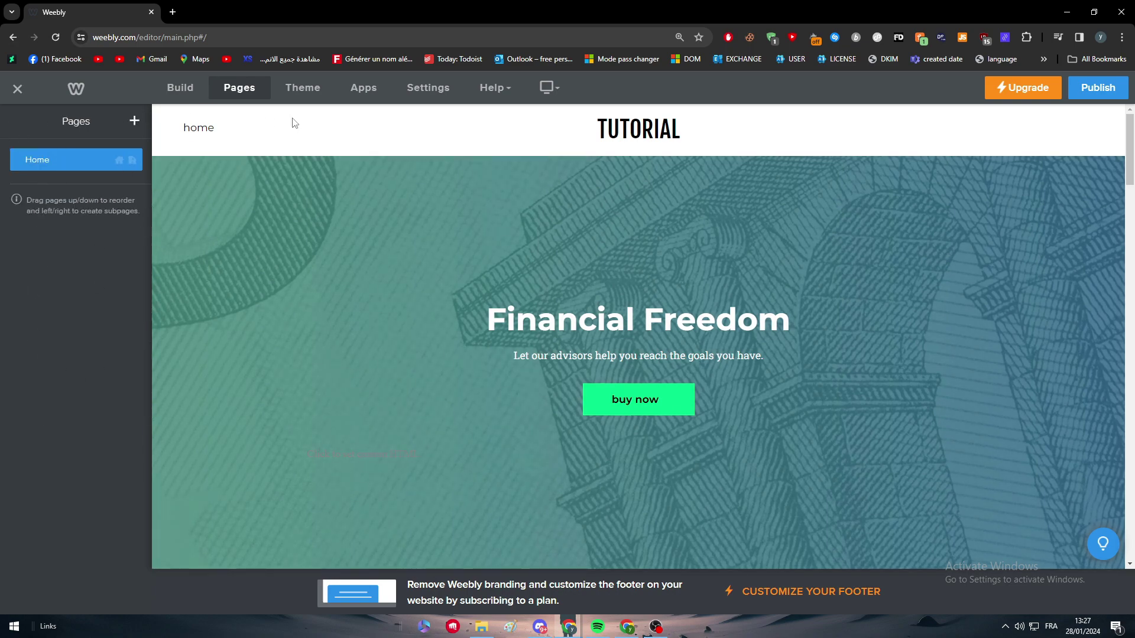
pyautogui.click(133, 123)
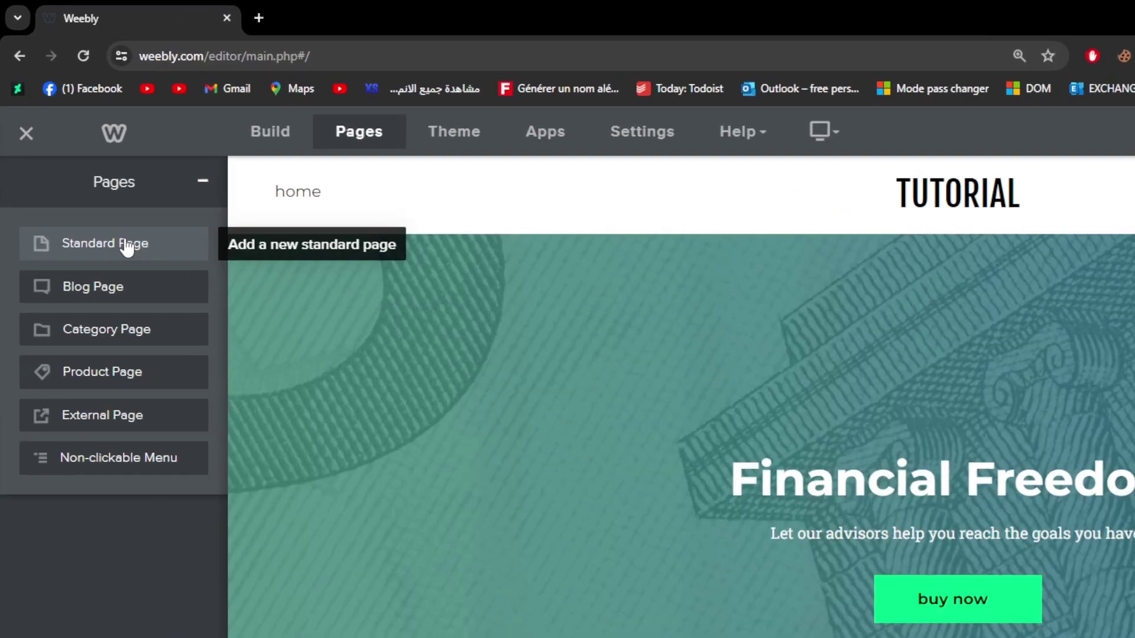
# Step: Add a Standard page and name it 'News'
pyautogui.click(85, 165)
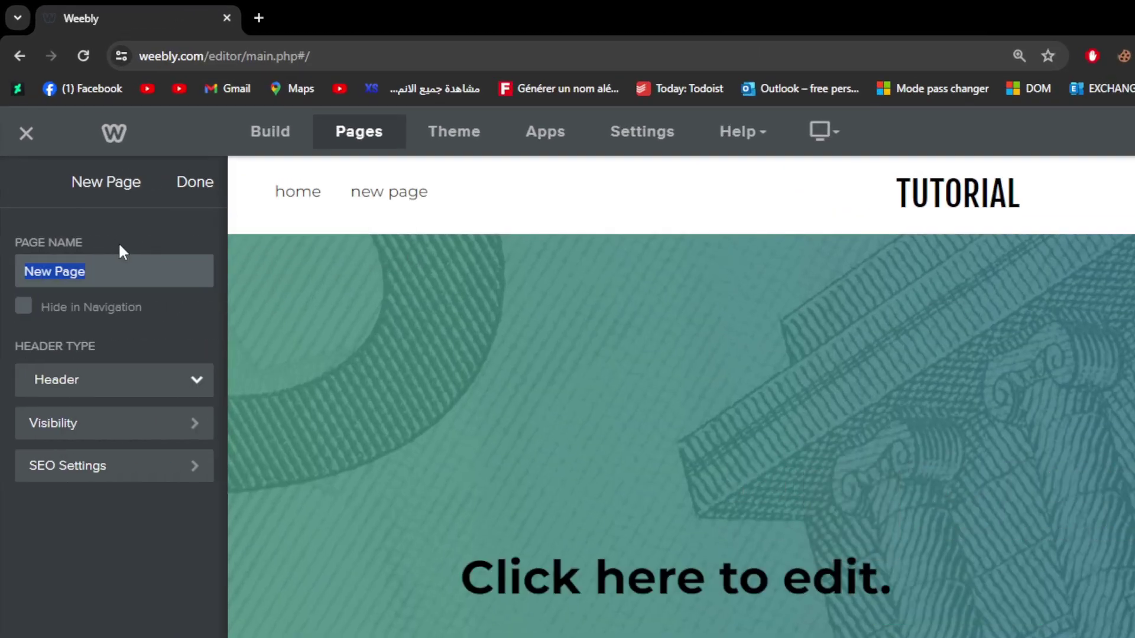
pyautogui.write('NEws')
pyautogui.press('BackSpace')
pyautogui.press('BackSpace')
pyautogui.press('BackSpace')
pyautogui.write('ews')
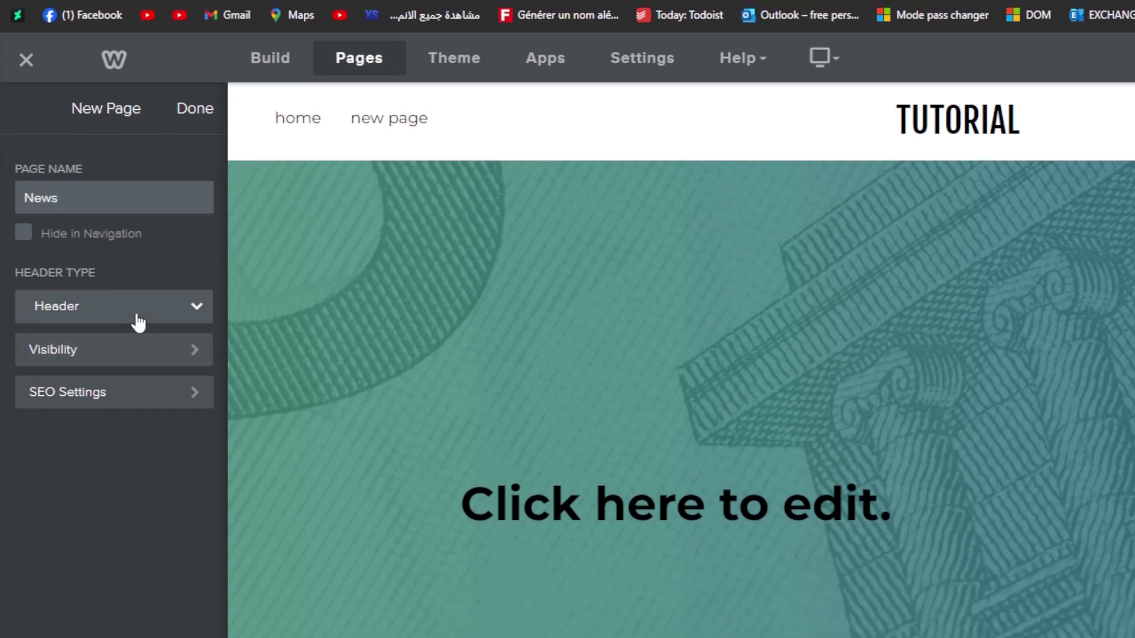
# Step: Keep the News header type as Header, review its visibility and SEO settings
pyautogui.click(129, 387)
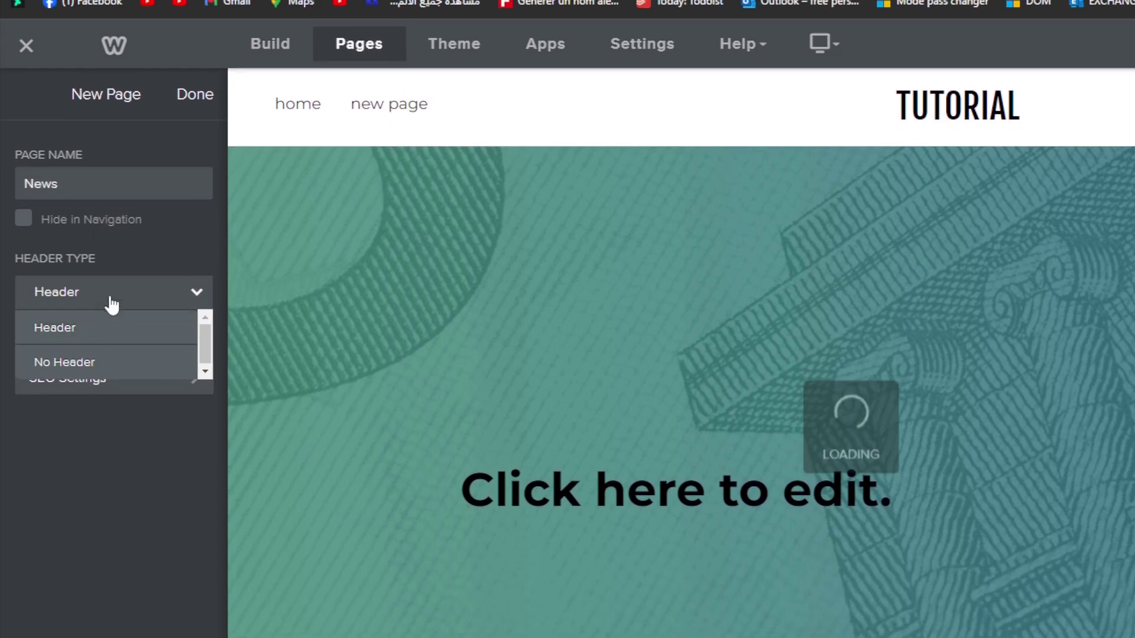
pyautogui.click(104, 348)
pyautogui.click(101, 358)
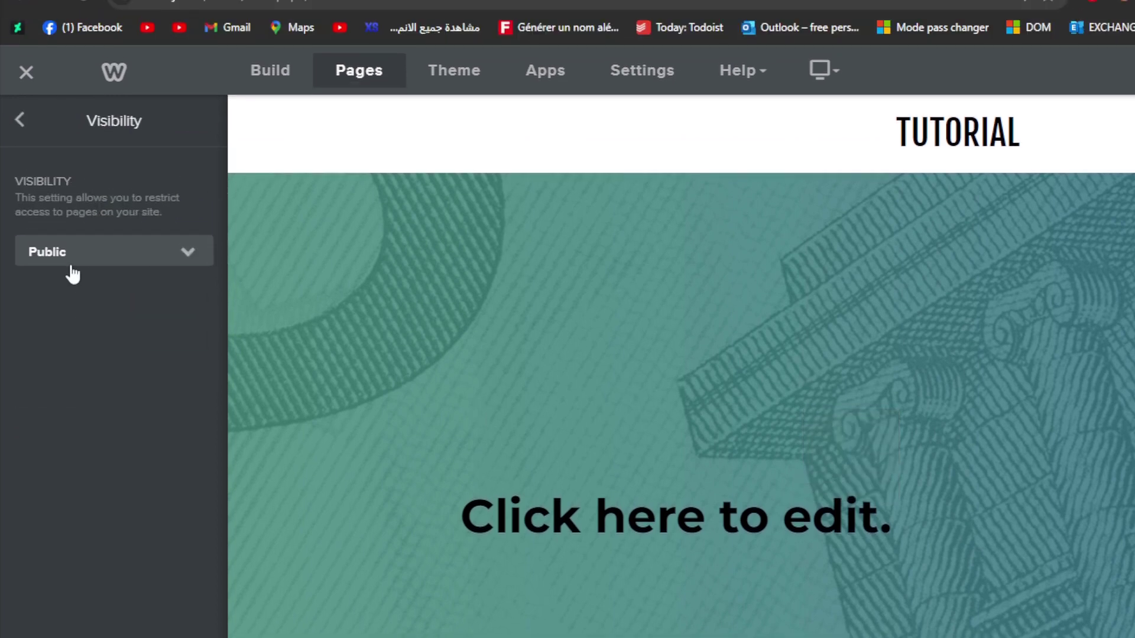
pyautogui.click(71, 269)
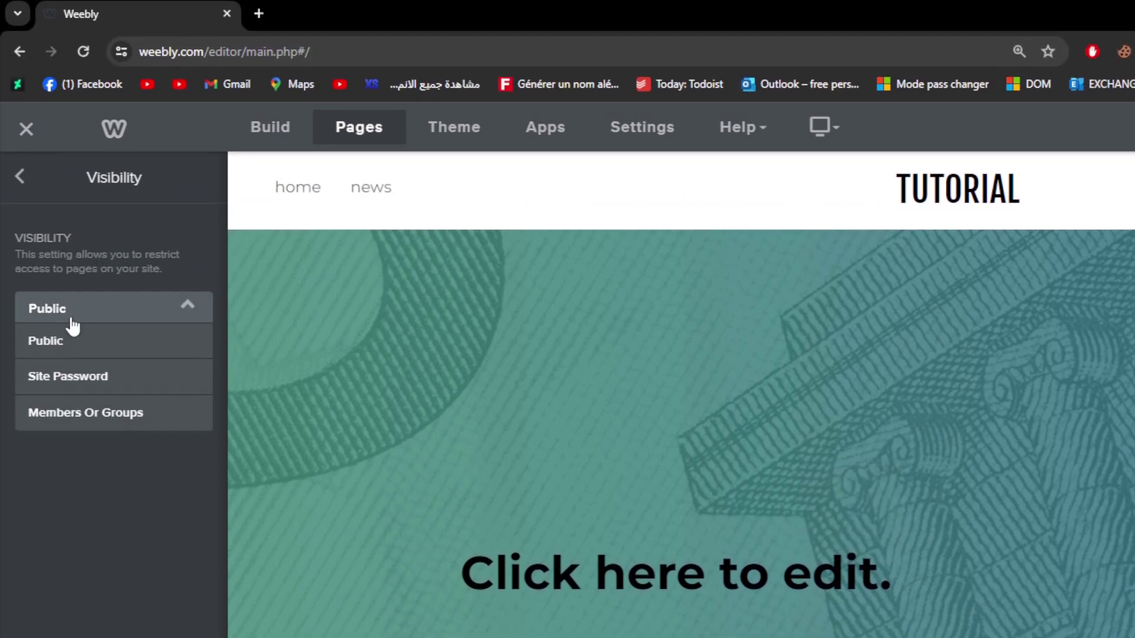
pyautogui.click(21, 122)
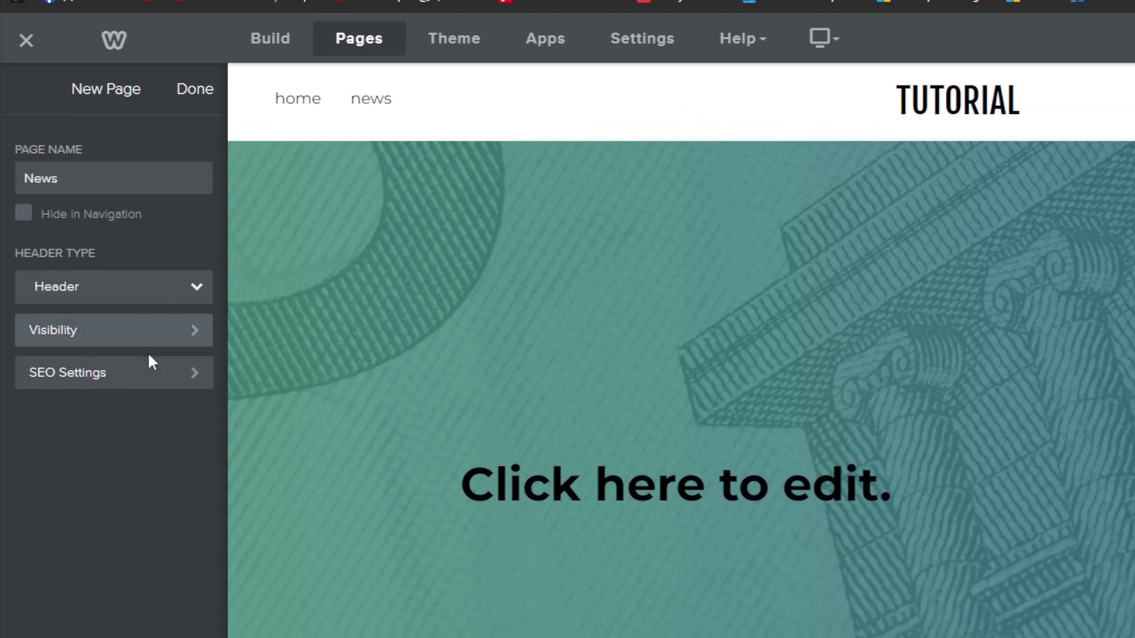
pyautogui.click(149, 362)
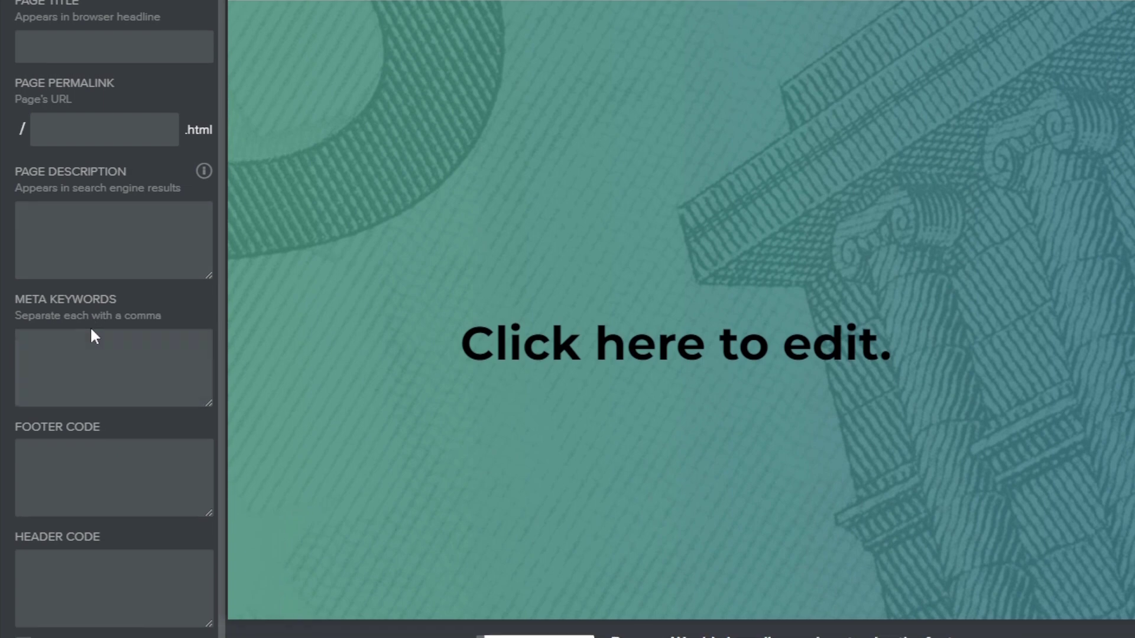
pyautogui.click(83, 302)
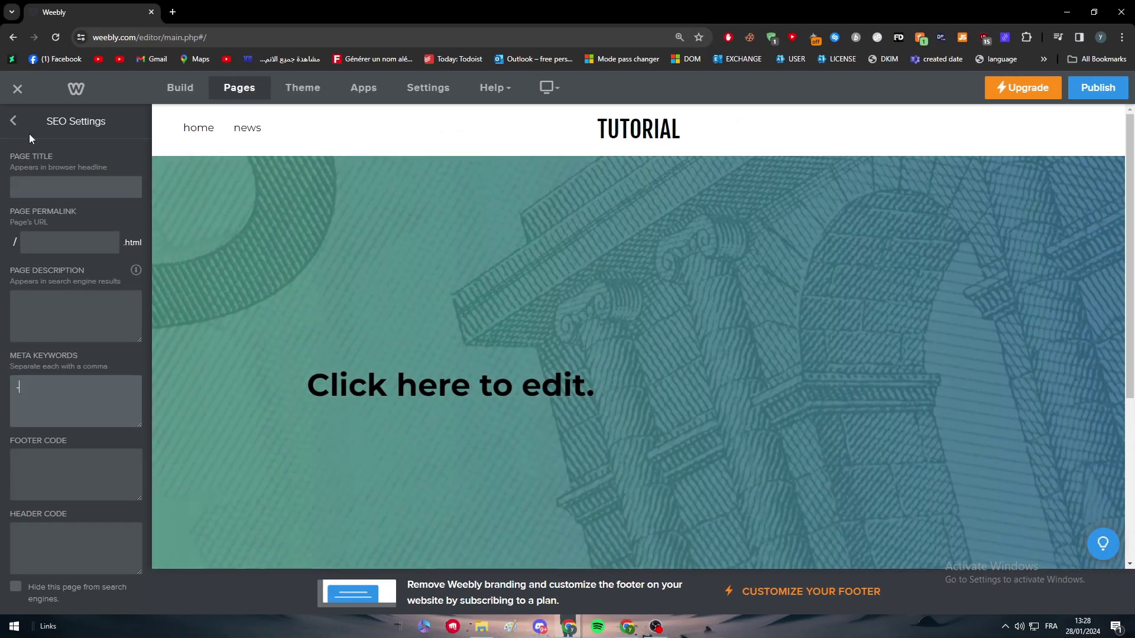
pyautogui.click(13, 121)
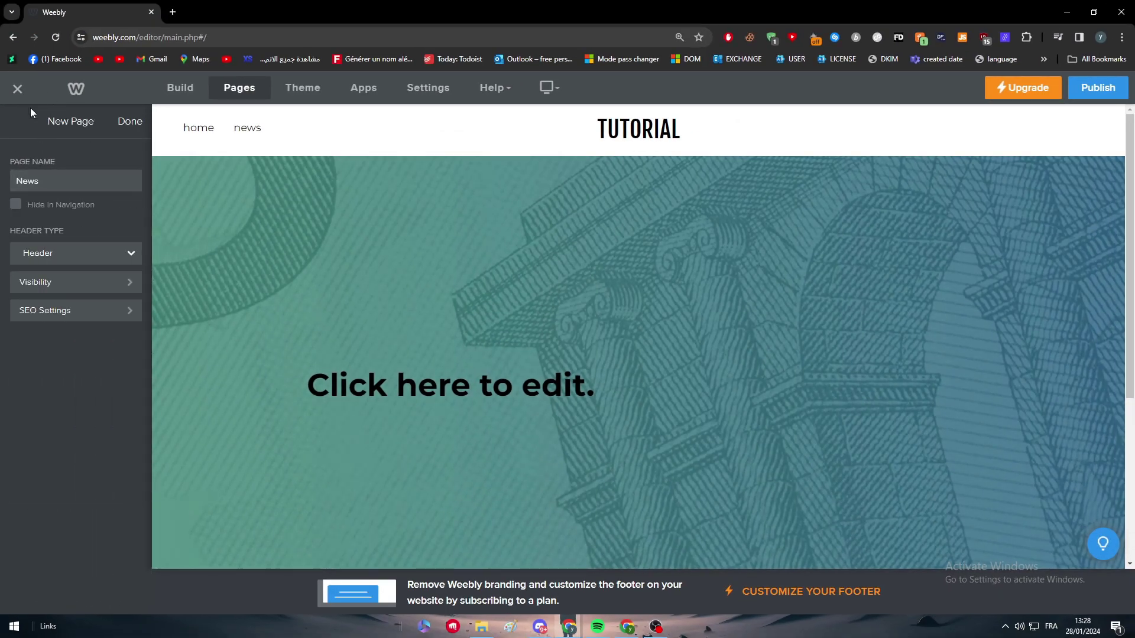
pyautogui.click(131, 122)
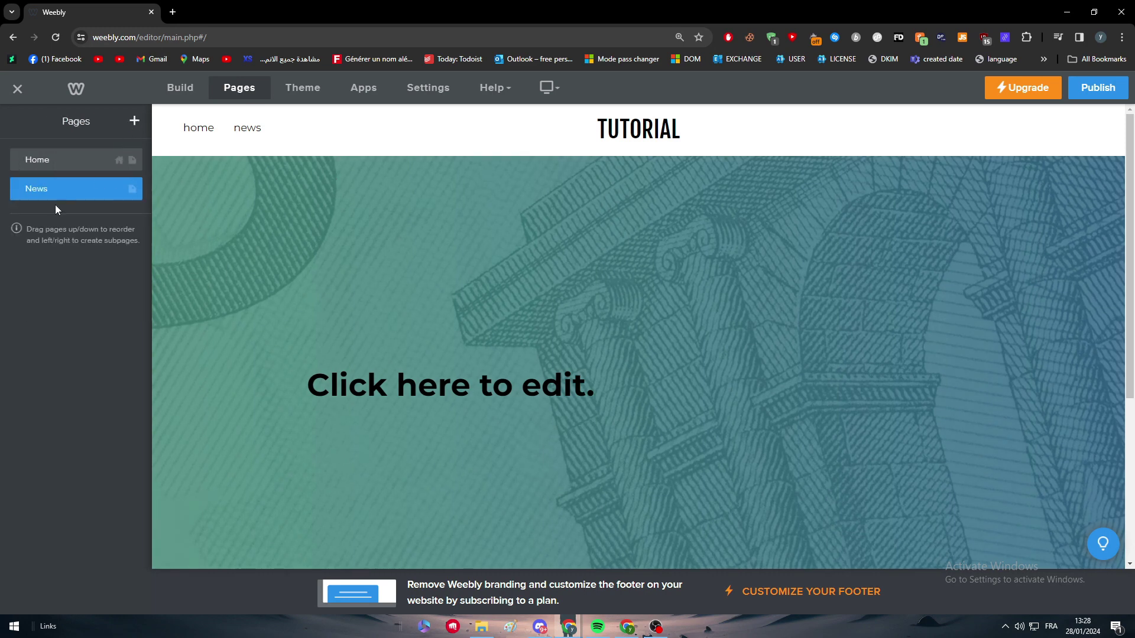
# Step: Add another Standard page, keeping the default name 'New Page'
pyautogui.click(135, 121)
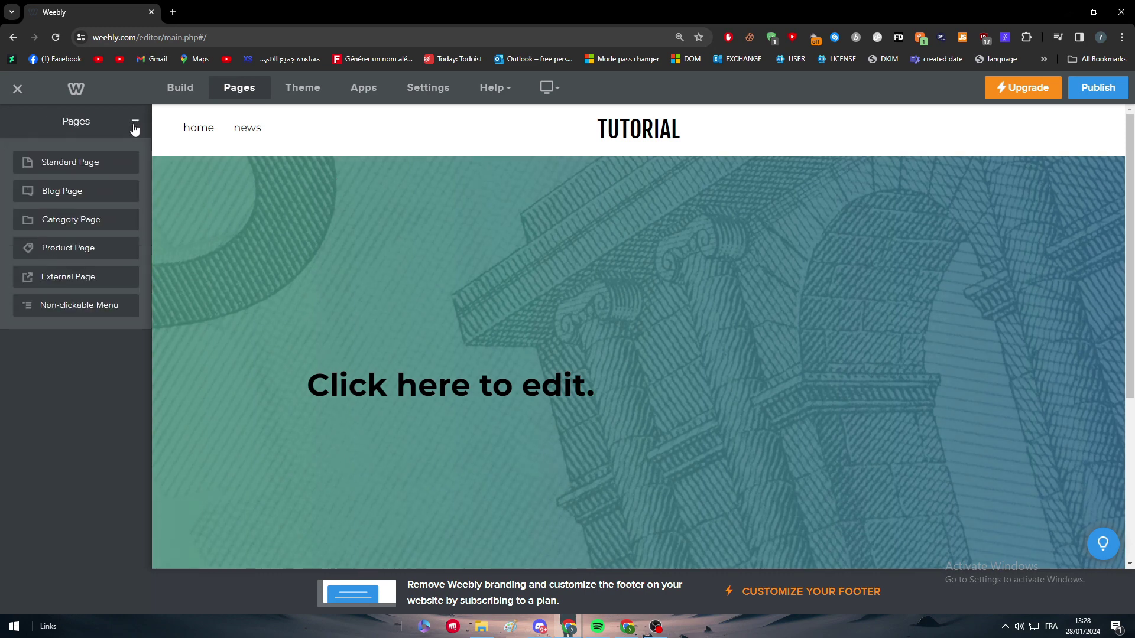
pyautogui.click(108, 165)
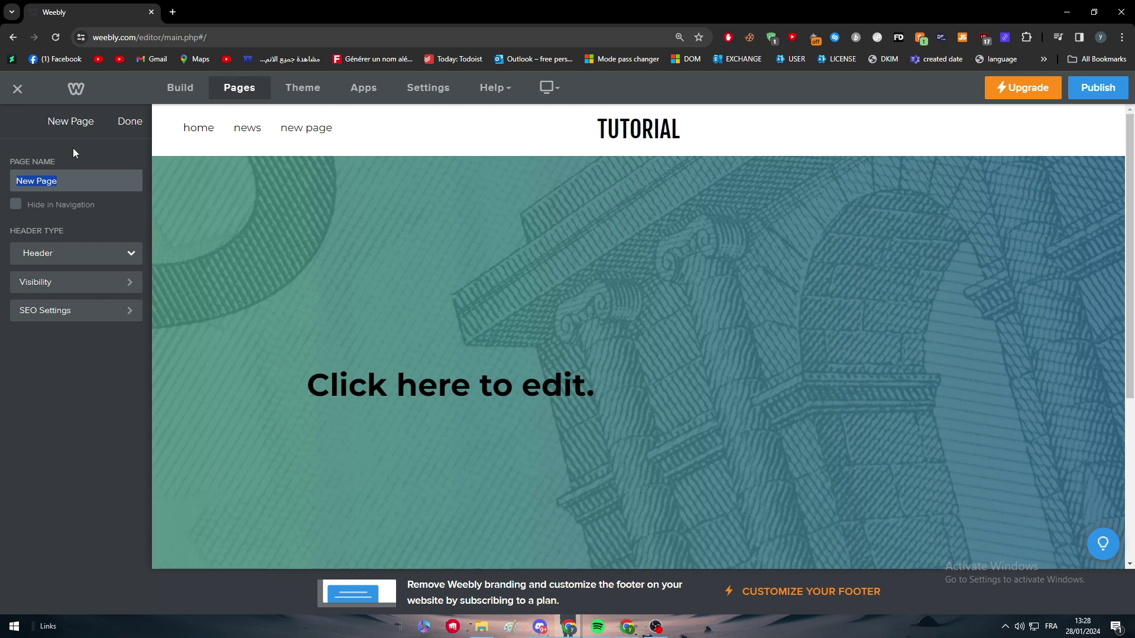
pyautogui.click(42, 123)
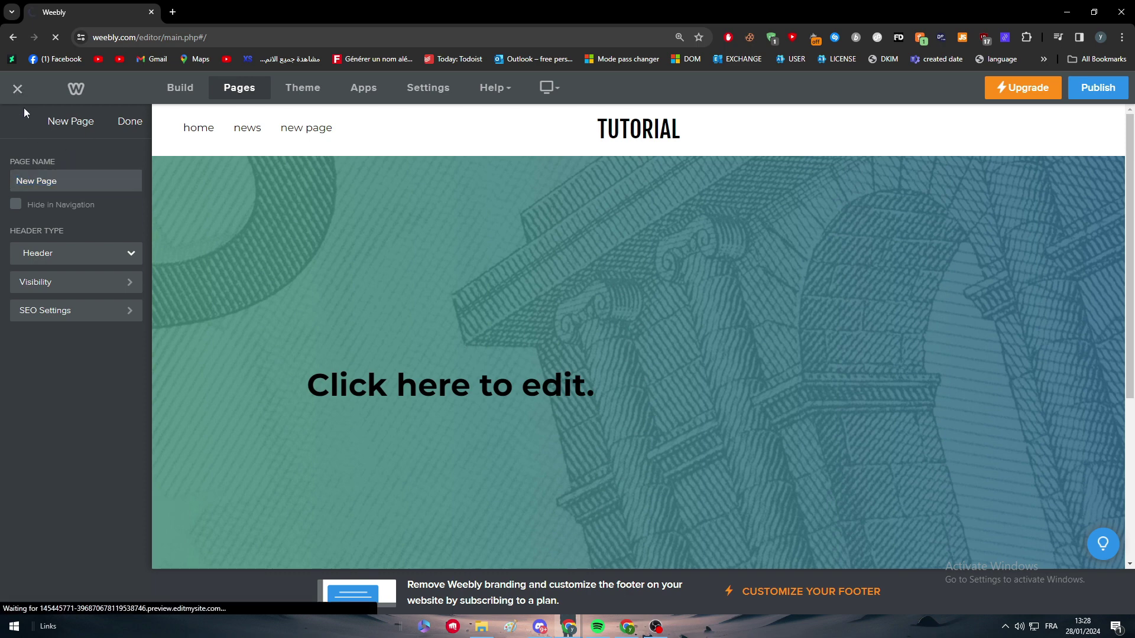
pyautogui.click(17, 88)
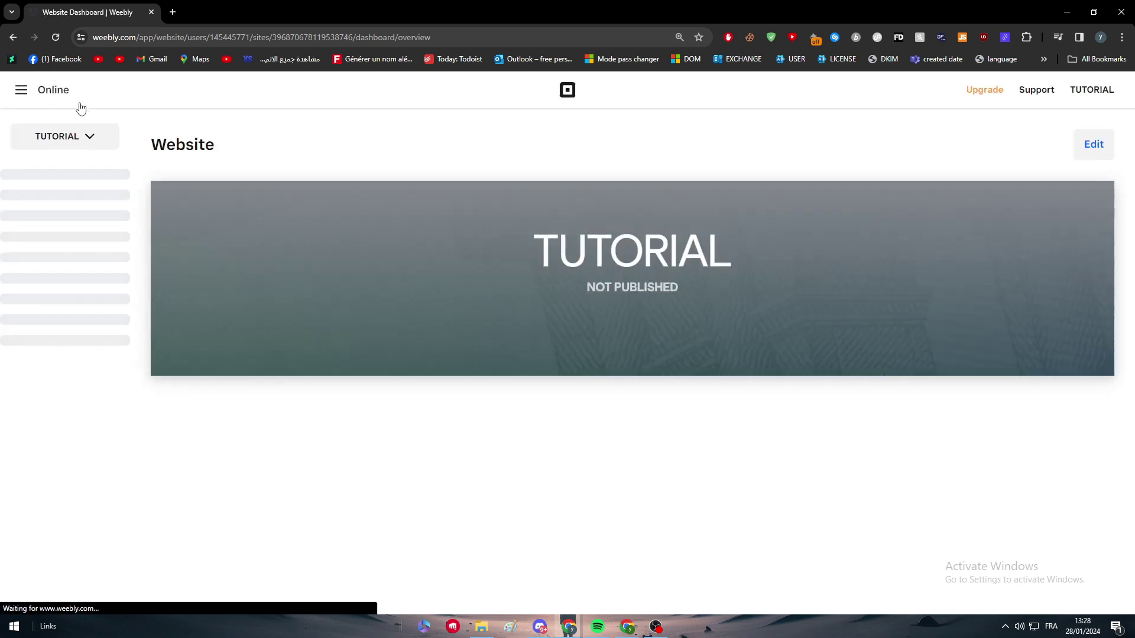
# Step: Reopen the site in the editor, dismissing the domain prompt, and show the Pages list
pyautogui.click(1095, 145)
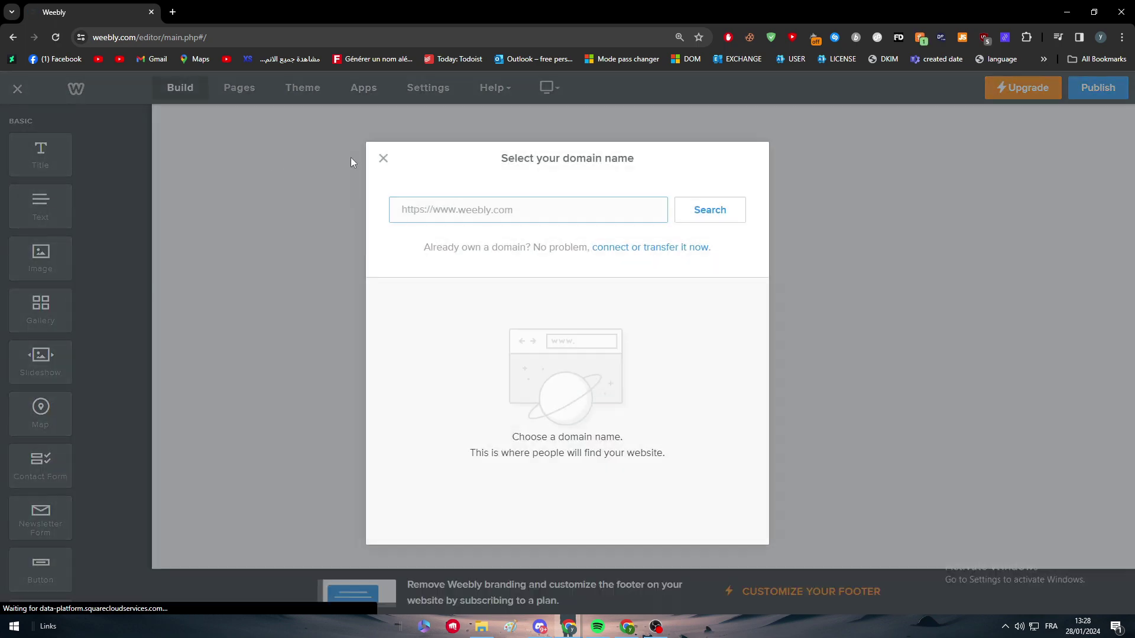
pyautogui.click(352, 158)
pyautogui.click(235, 94)
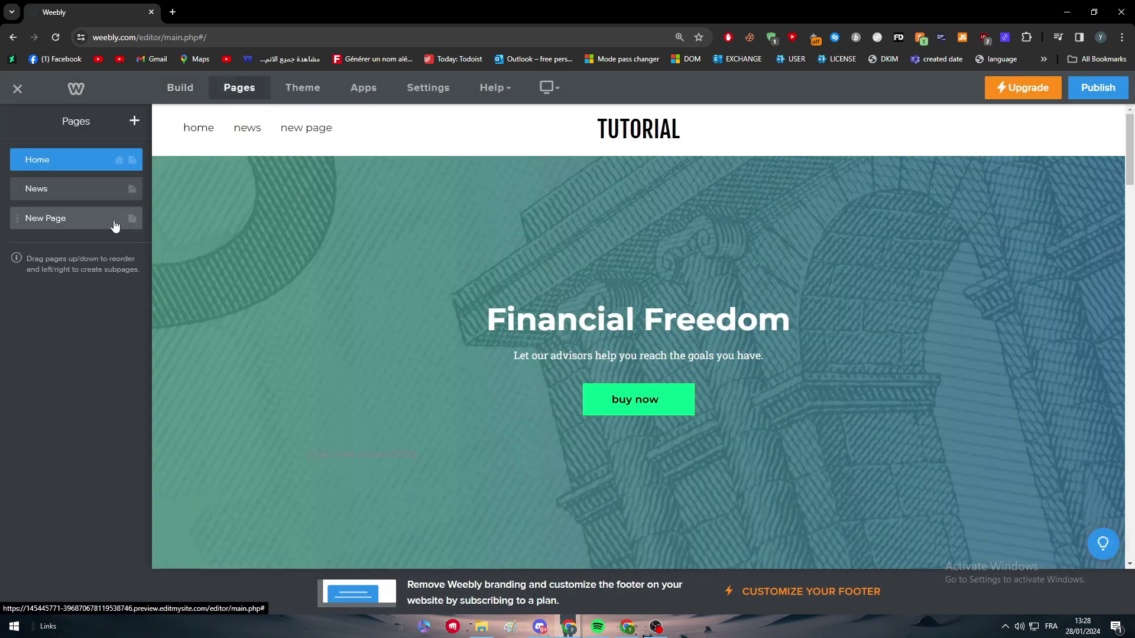
# Step: Delete 'New Page', leaving Home and News
pyautogui.click(36, 224)
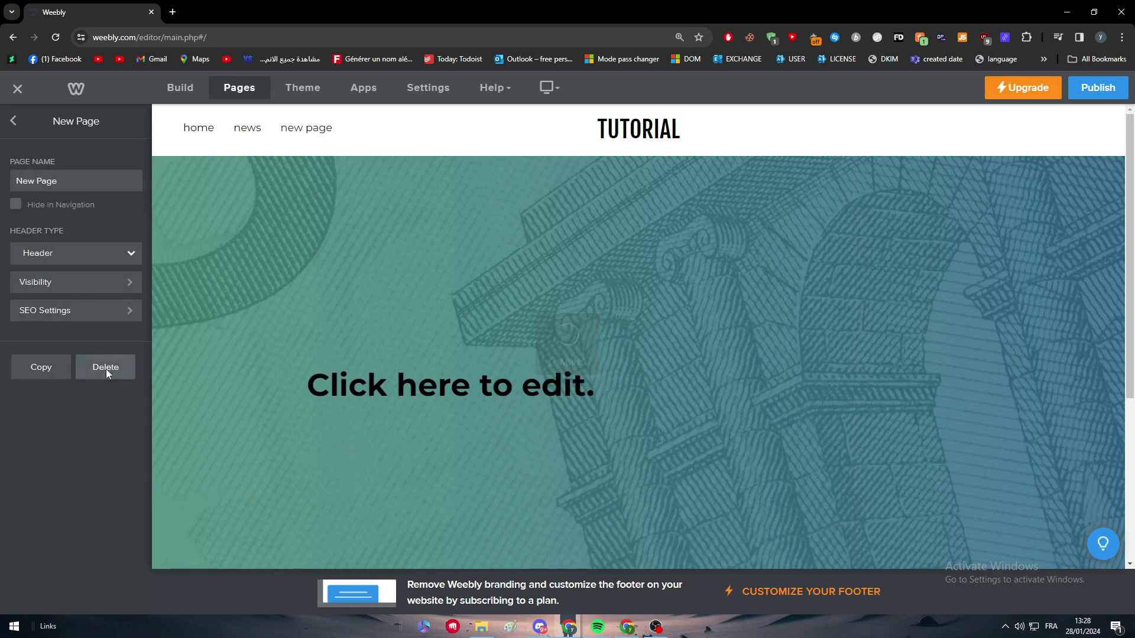
pyautogui.click(105, 367)
pyautogui.click(639, 367)
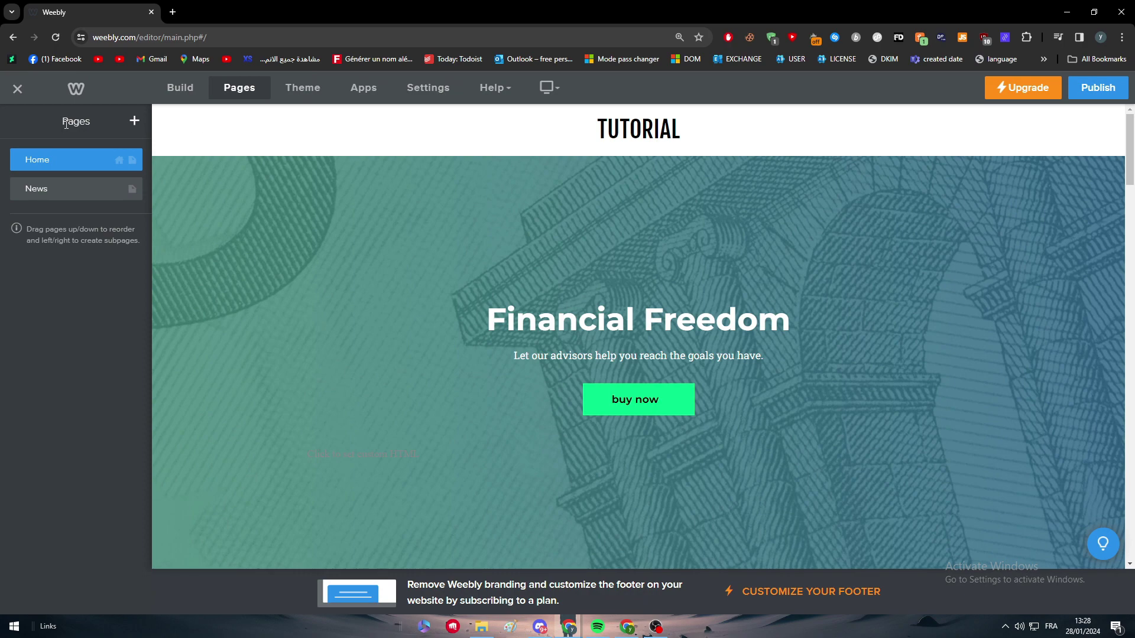
# Step: Create a new blog page named Sport in the Pages list
pyautogui.click(134, 121)
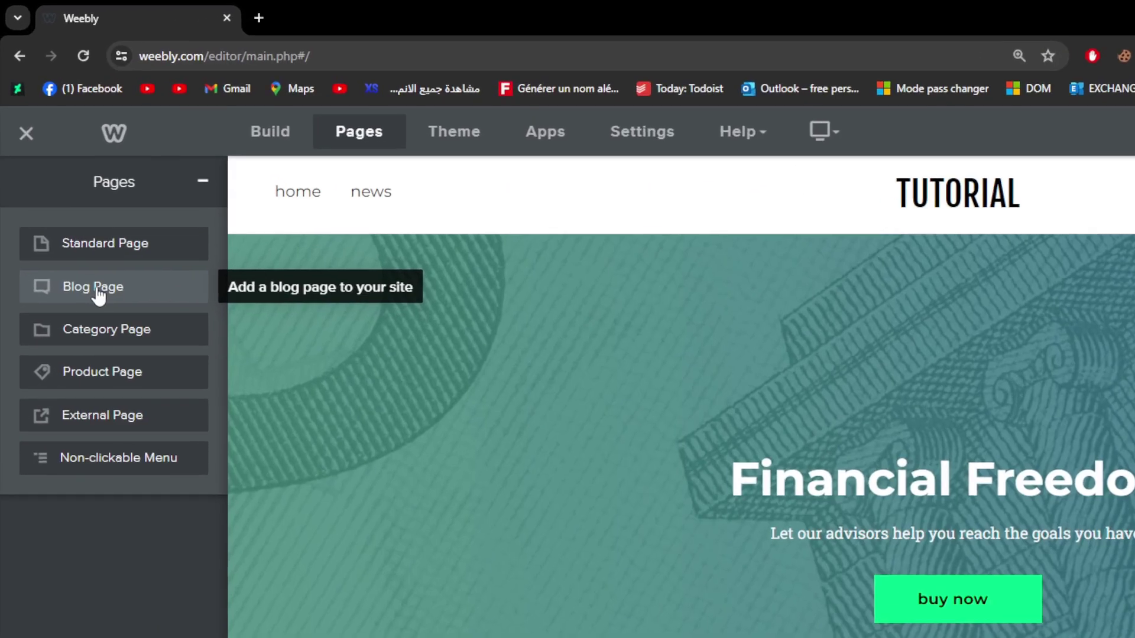
pyautogui.click(98, 290)
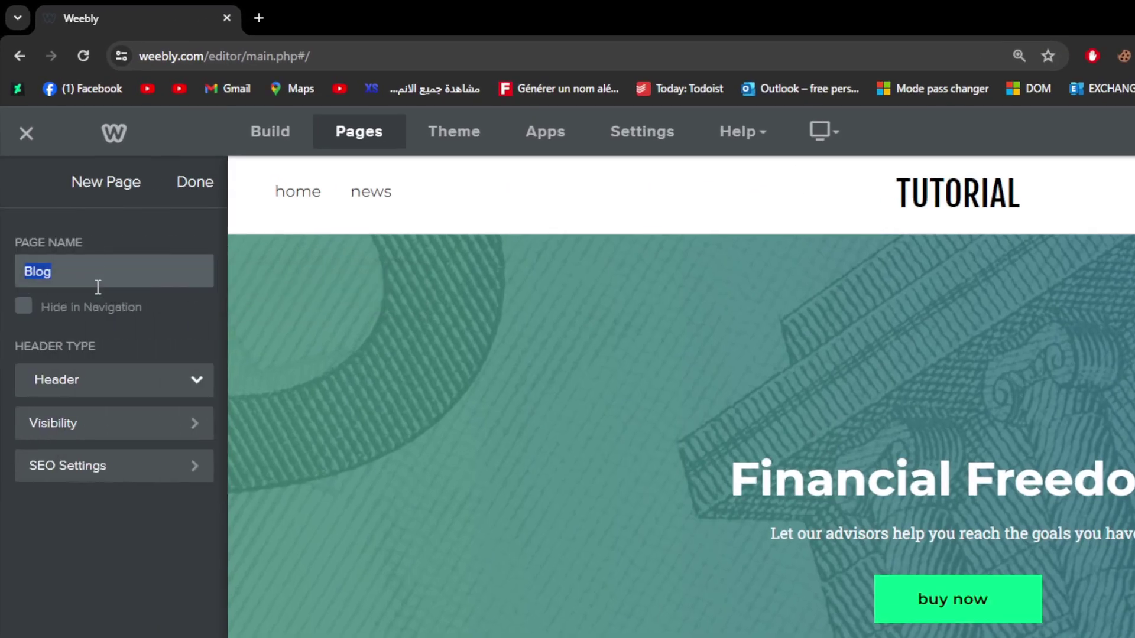
pyautogui.press('BackSpace')
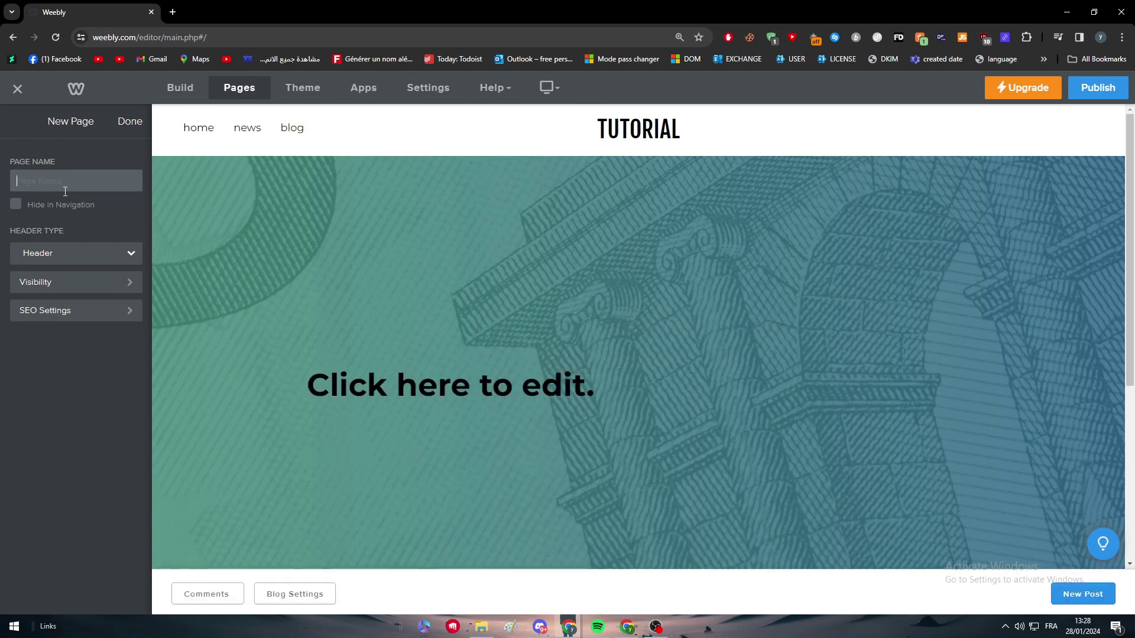
pyautogui.write('Sport')
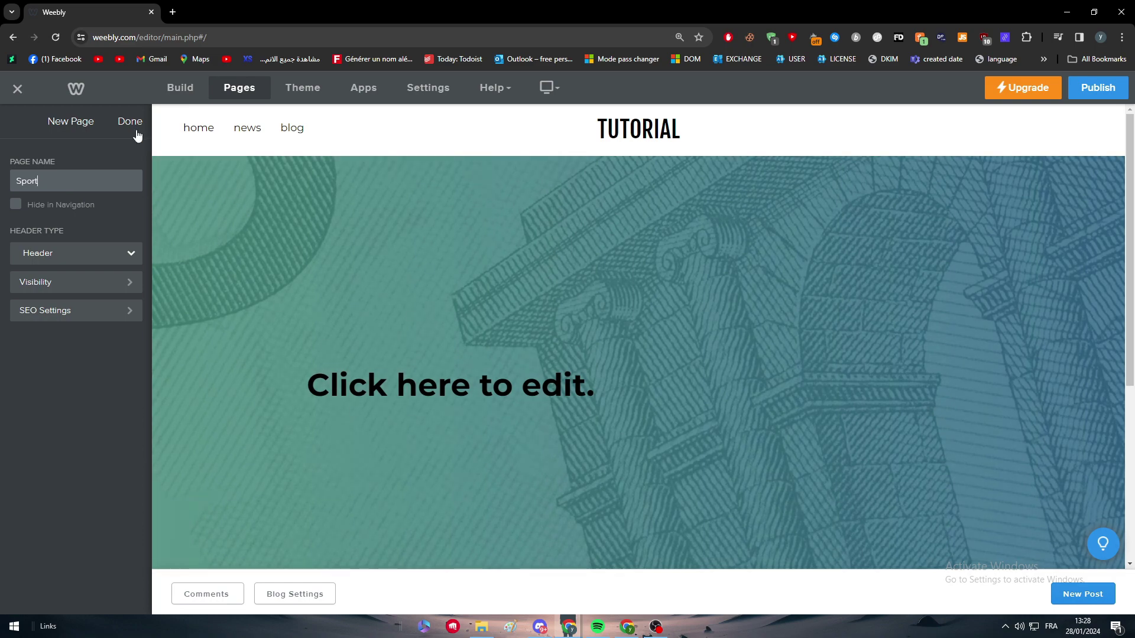
pyautogui.click(130, 123)
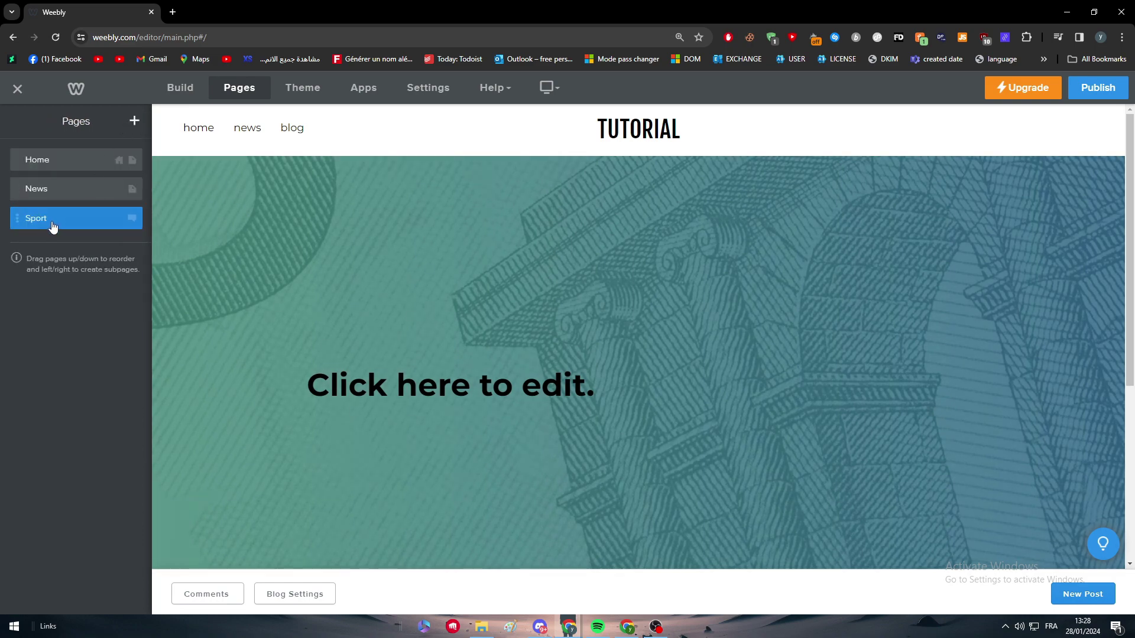
# Step: Nest Sport under News, then review Home, News and Sport settings, keeping Sport's header type as Header
pyautogui.moveTo(52, 226); pyautogui.dragTo(65, 217)
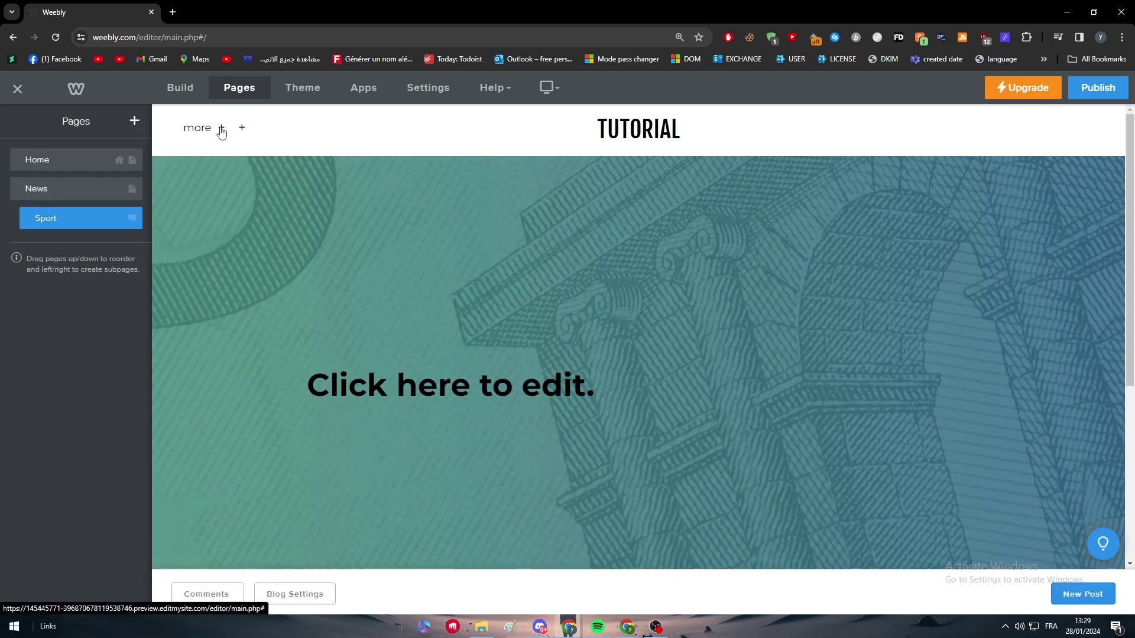
pyautogui.click(222, 130)
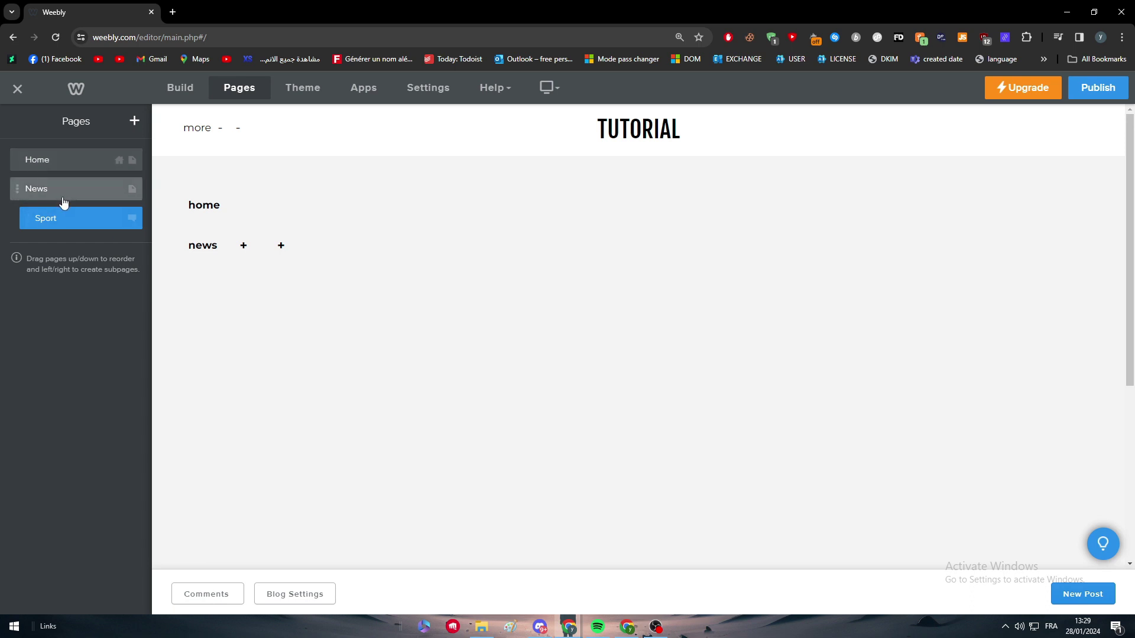
pyautogui.click(89, 161)
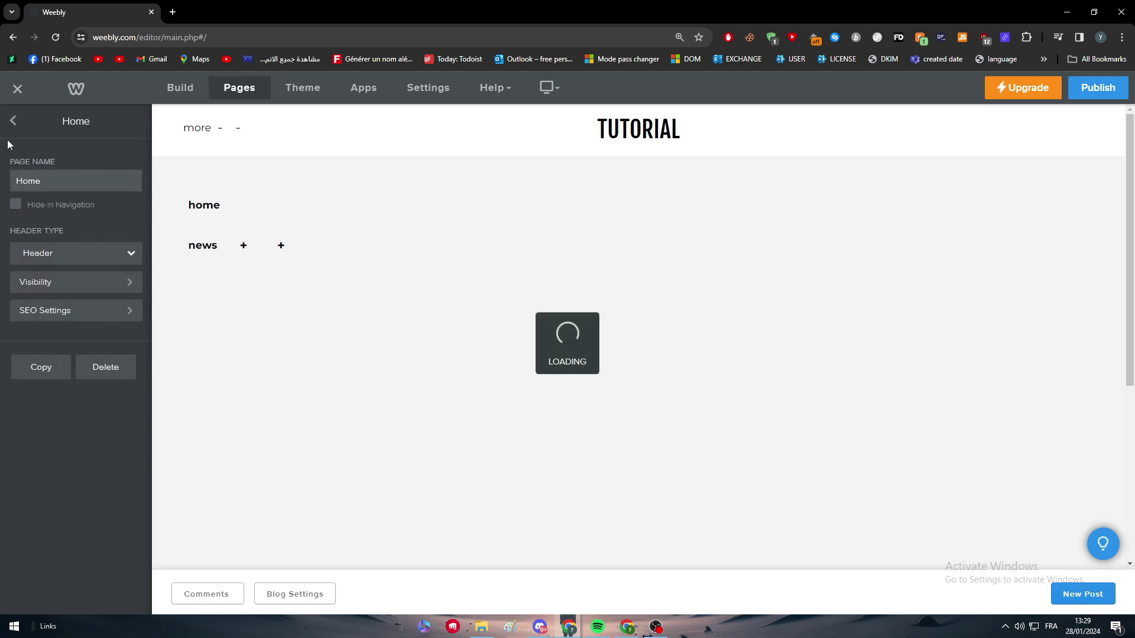
pyautogui.click(13, 120)
pyautogui.click(75, 188)
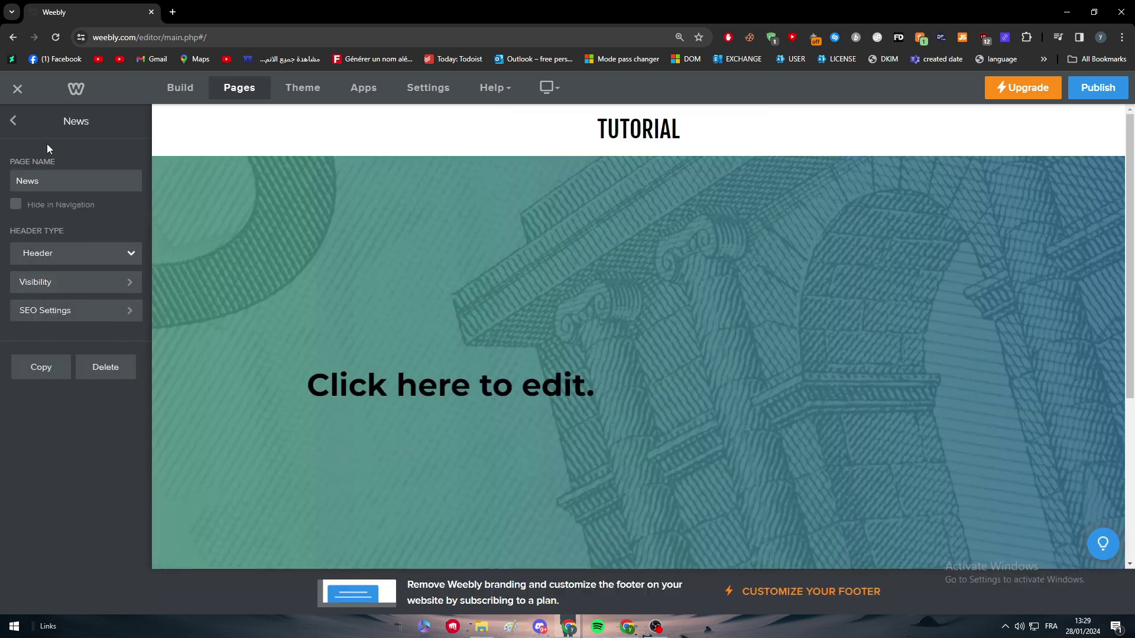
pyautogui.click(14, 122)
pyautogui.click(47, 219)
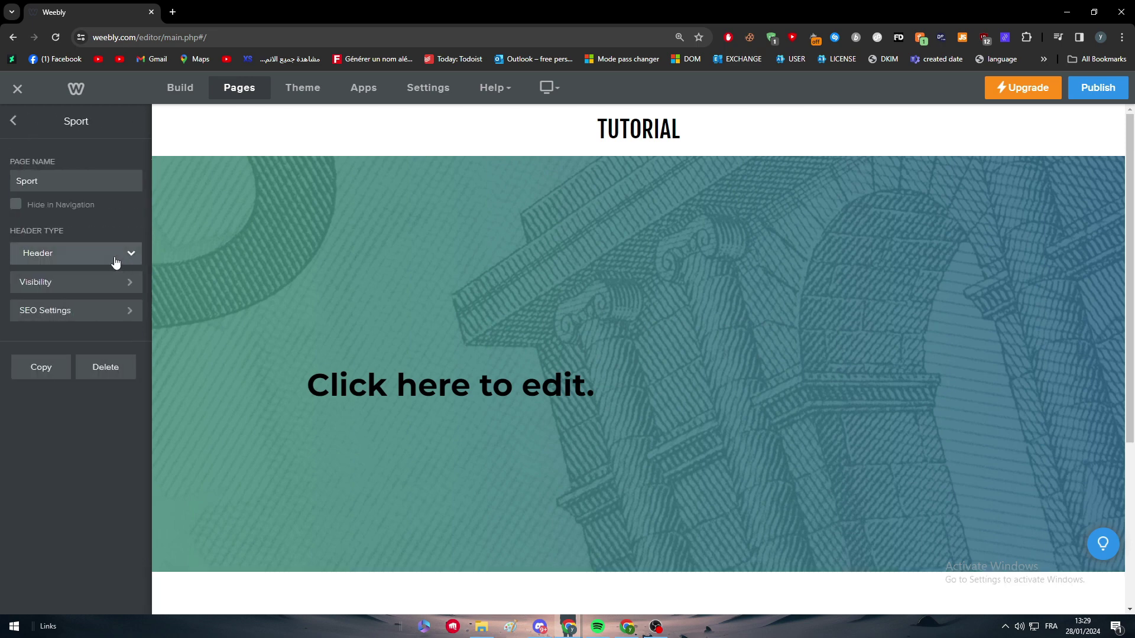
pyautogui.click(114, 260)
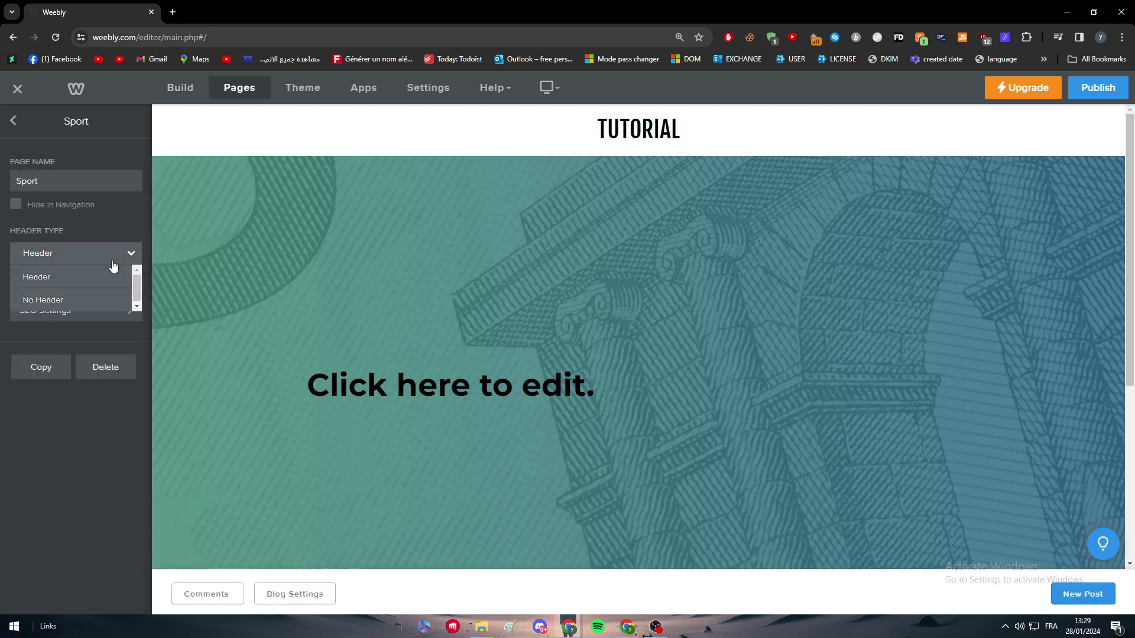
pyautogui.click(81, 260)
pyautogui.click(13, 121)
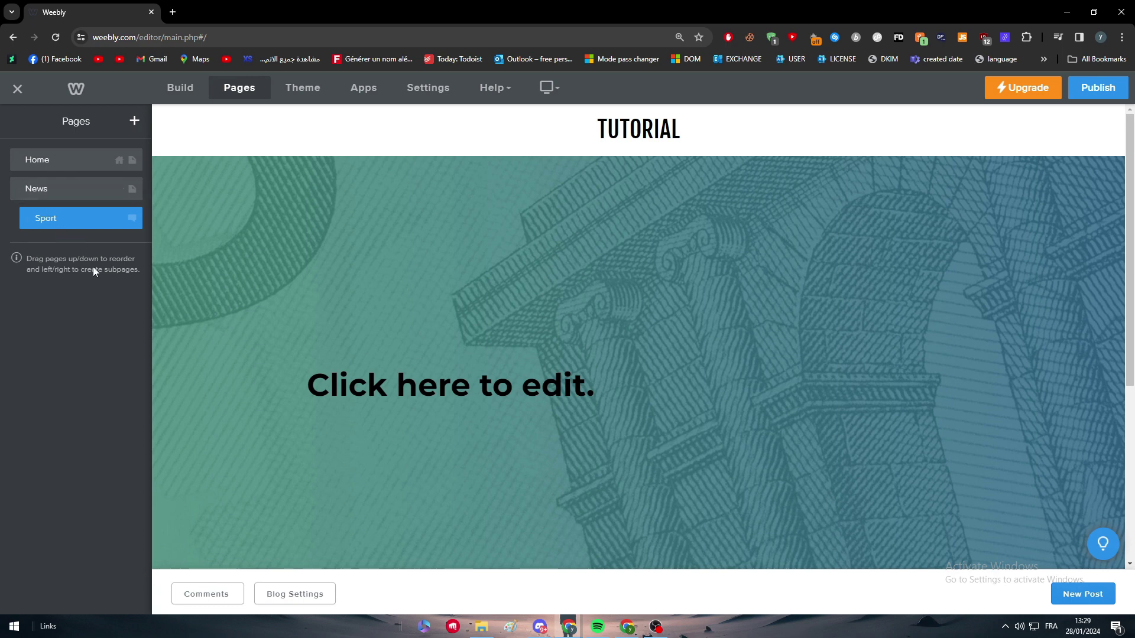
# Step: Create a Health blog page and drag it under News, below Sport
pyautogui.click(134, 122)
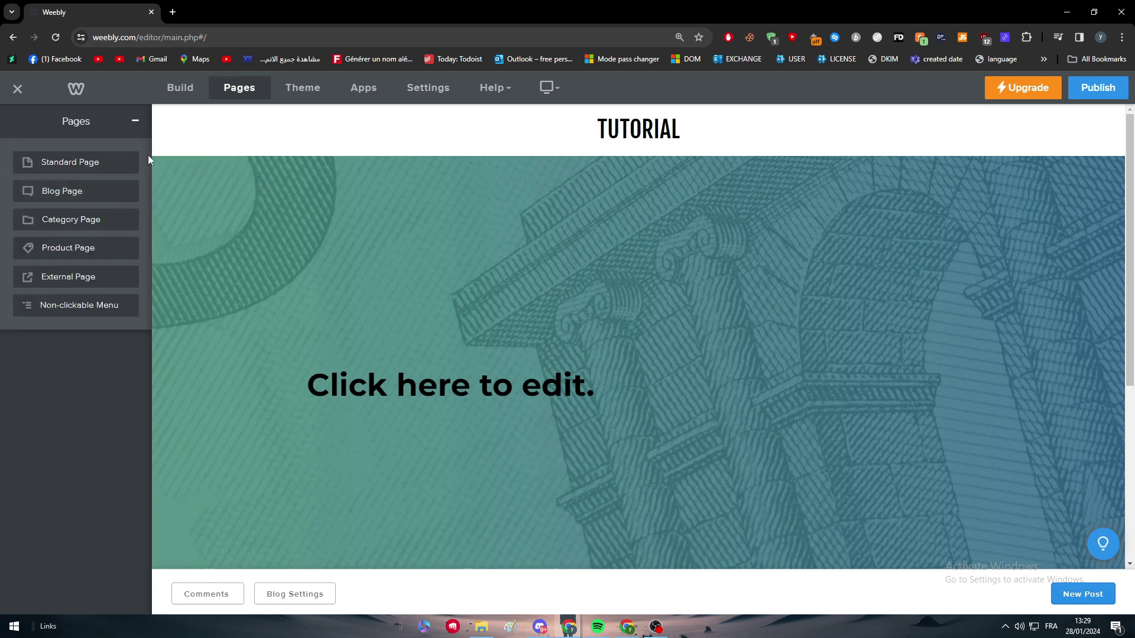
pyautogui.click(68, 190)
pyautogui.write('Health')
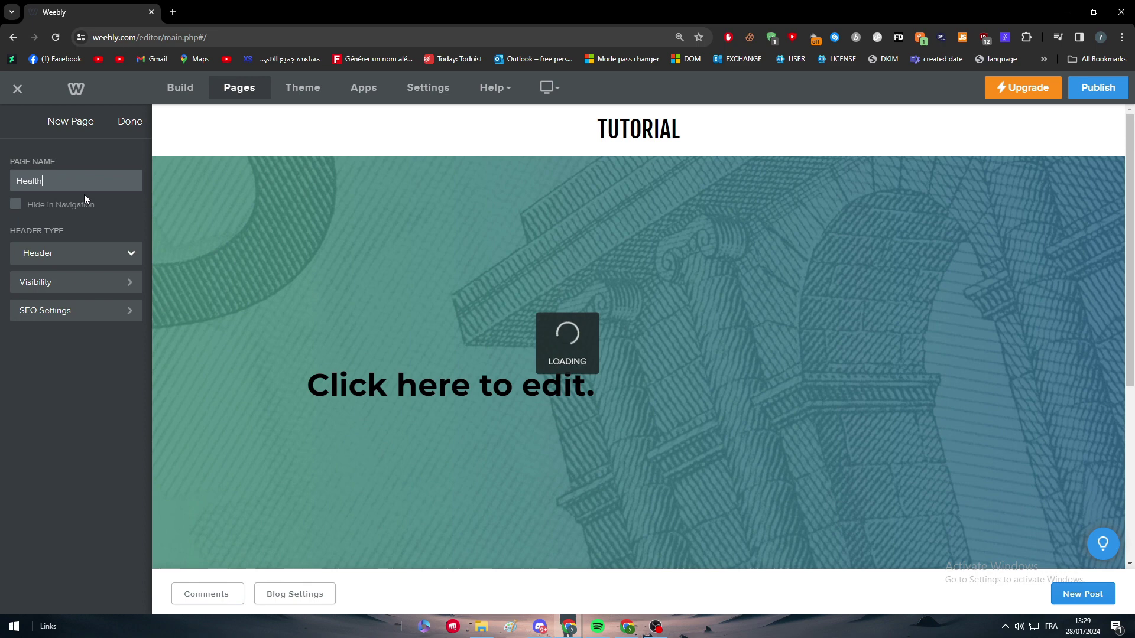
pyautogui.click(129, 123)
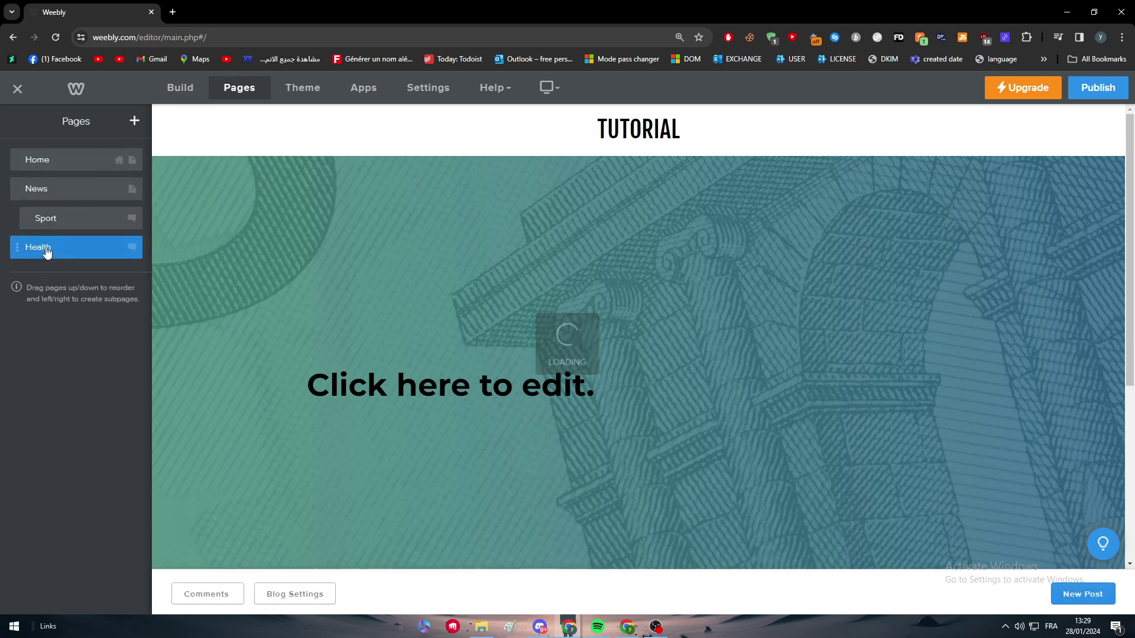
pyautogui.moveTo(43, 251)
pyautogui.mouseDown()
pyautogui.moveTo(58, 251)
pyautogui.moveTo(47, 250)
pyautogui.mouseUp()
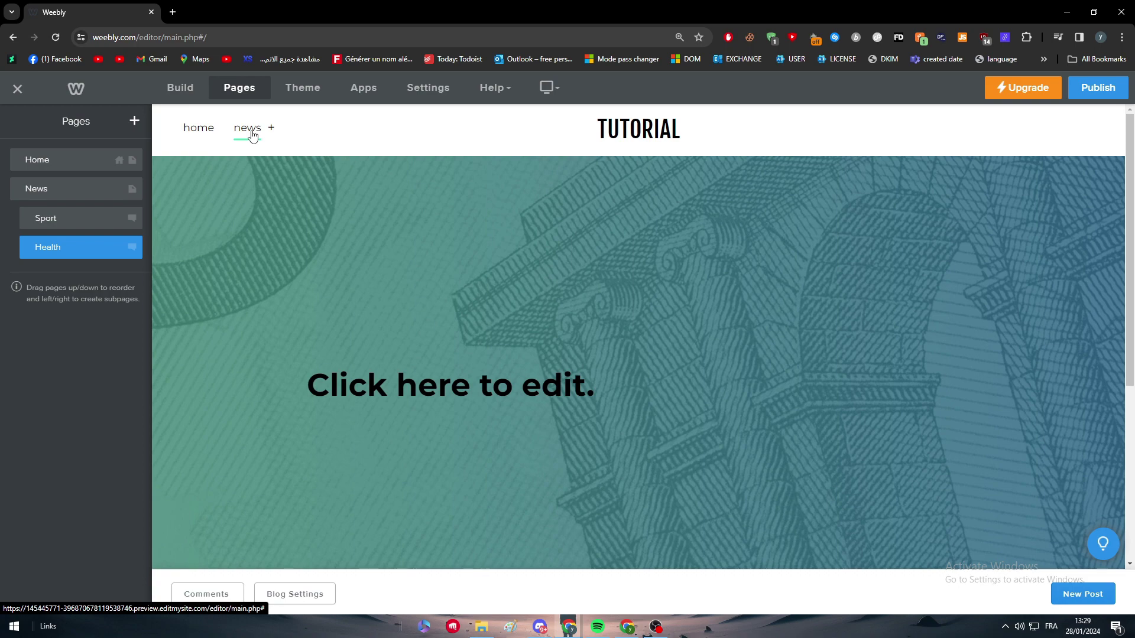
pyautogui.click(271, 130)
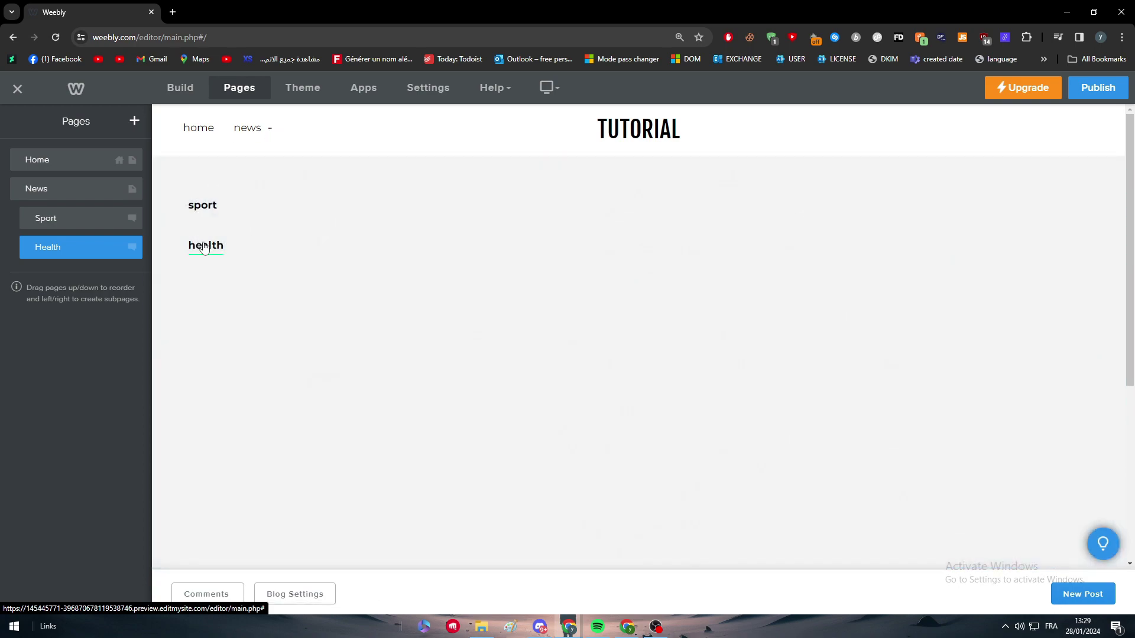
pyautogui.click(207, 208)
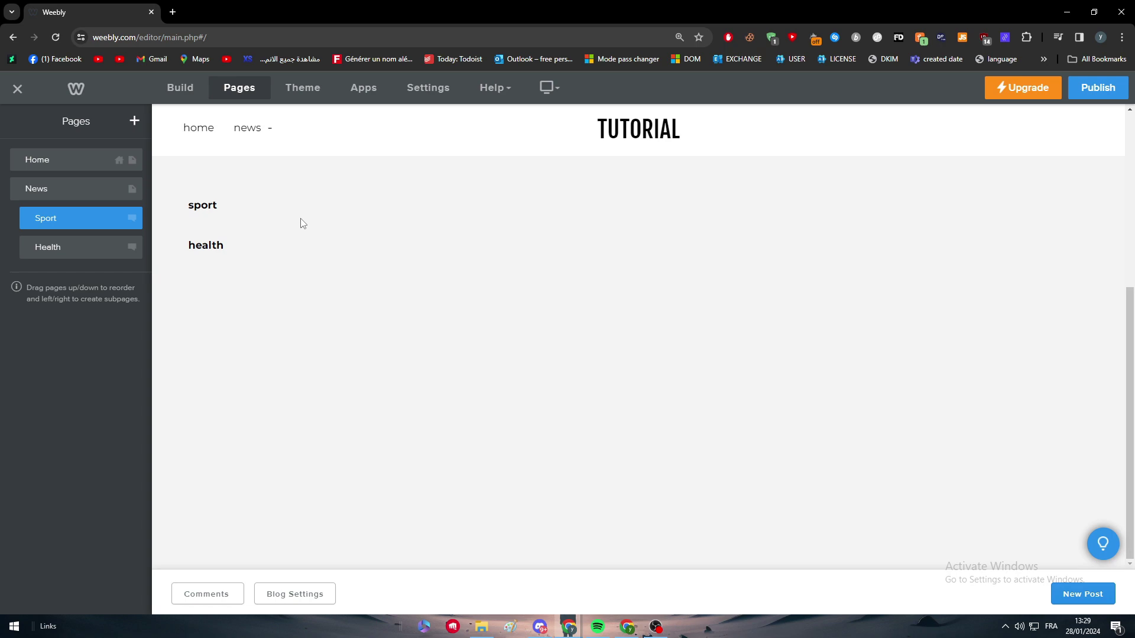
pyautogui.click(269, 130)
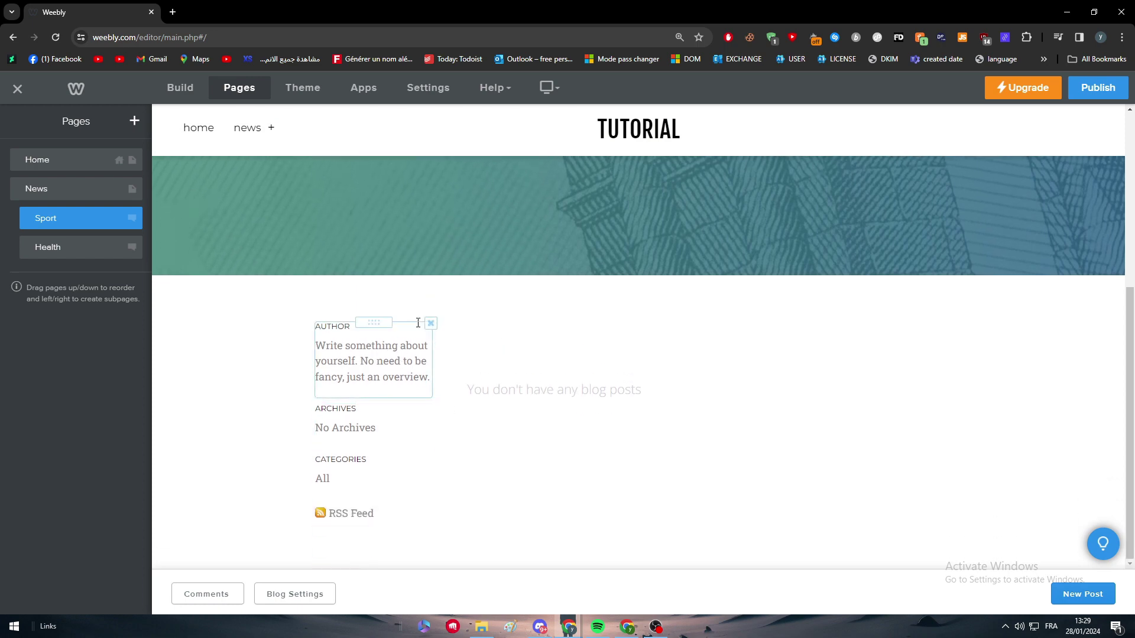
pyautogui.click(431, 323)
pyautogui.click(649, 368)
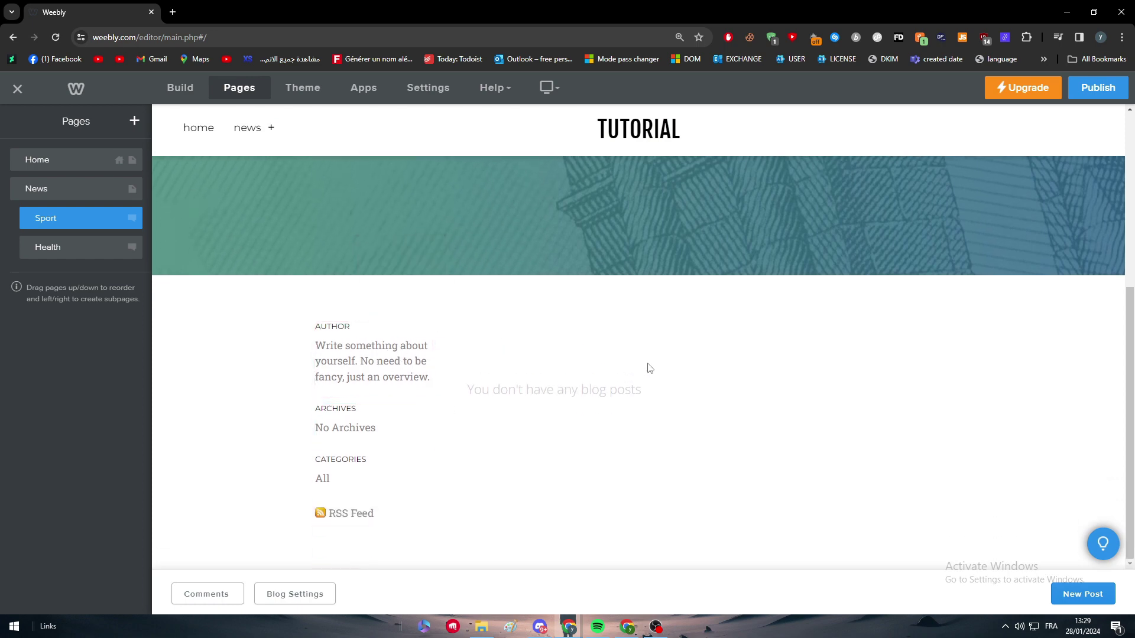
pyautogui.click(200, 89)
pyautogui.moveTo(40, 201); pyautogui.dragTo(393, 367)
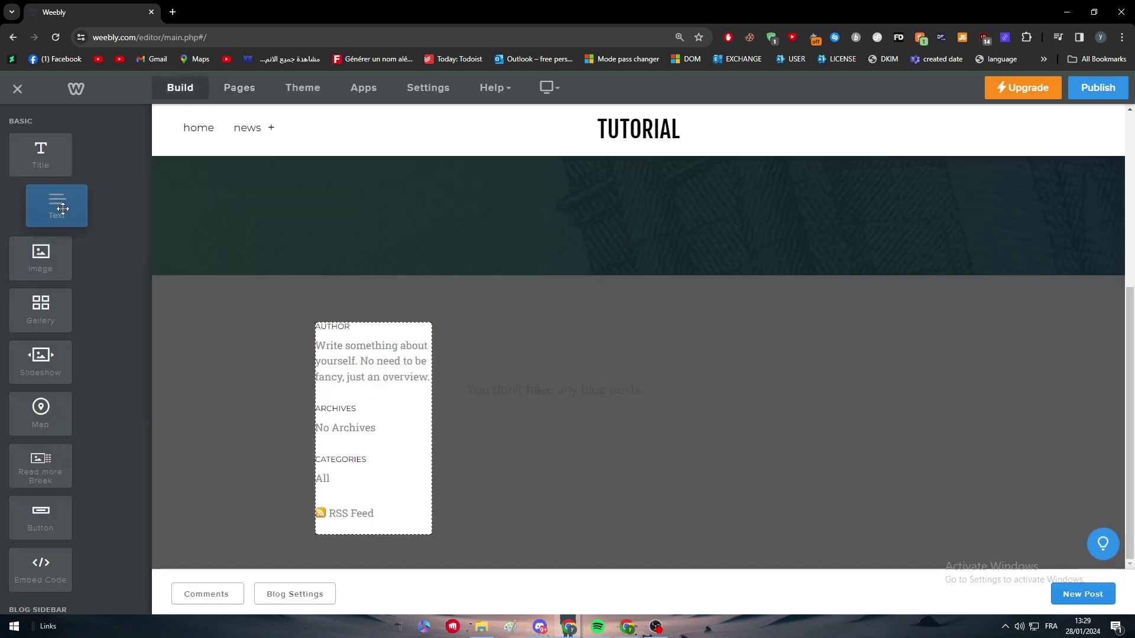
pyautogui.scroll(-6, 76, 336)
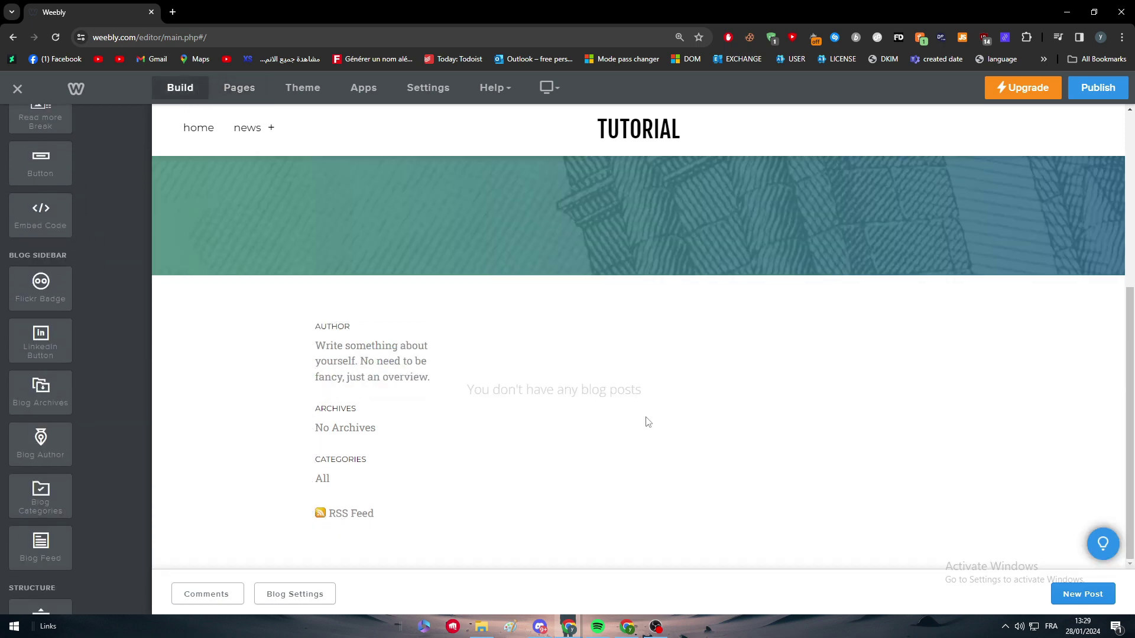
pyautogui.scroll(5, 444, 389)
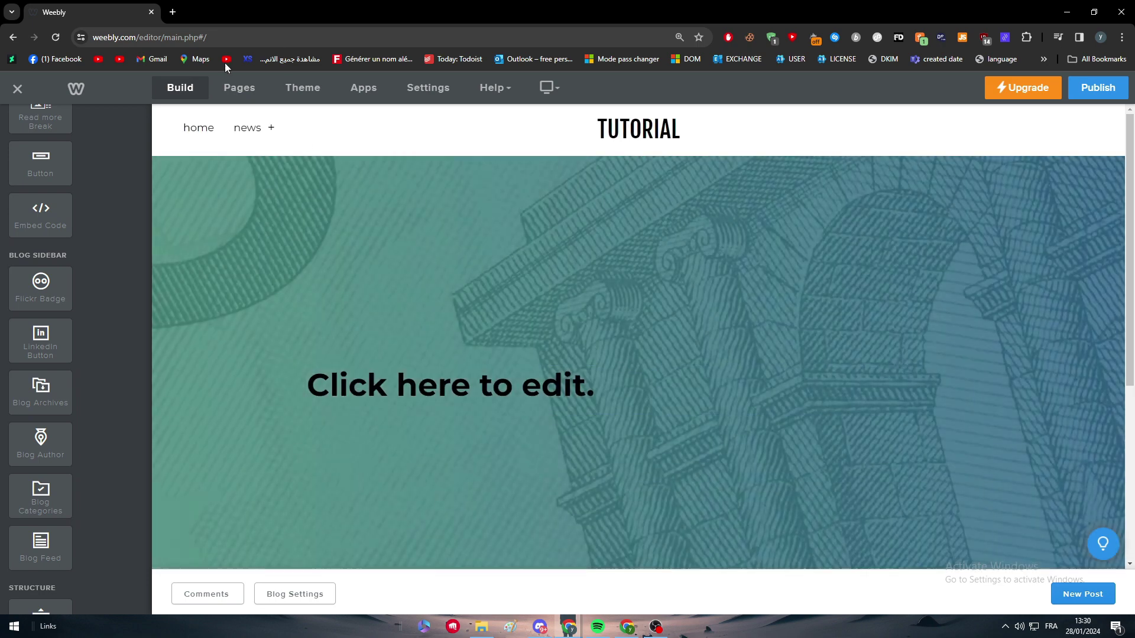
# Step: Add a standard page named About us
pyautogui.click(253, 90)
pyautogui.click(135, 121)
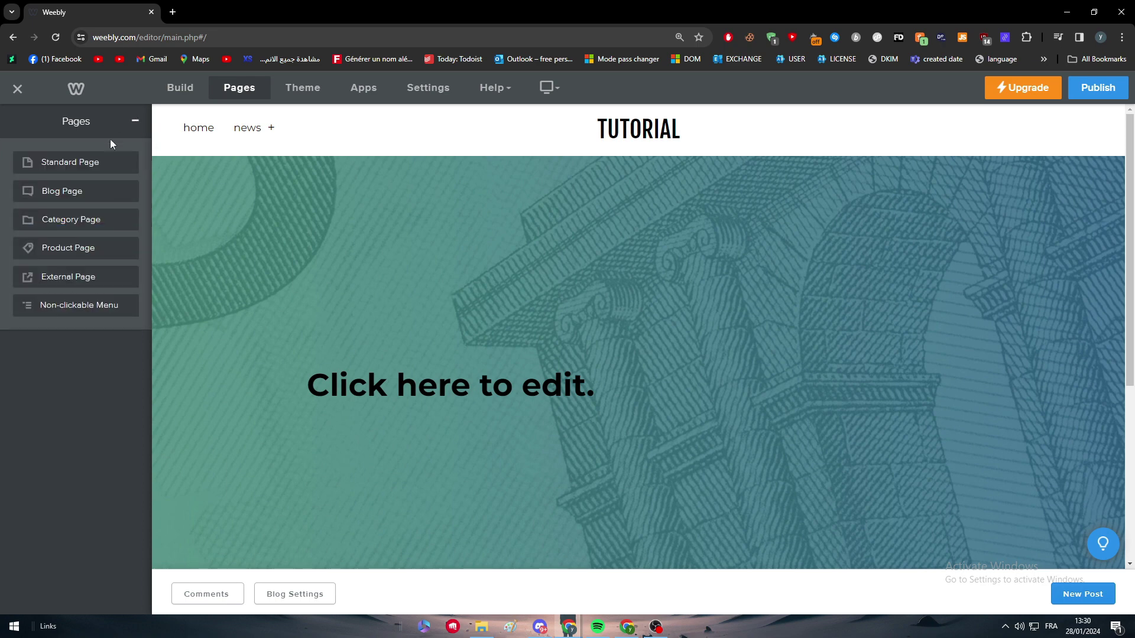
pyautogui.click(59, 164)
pyautogui.write('About us')
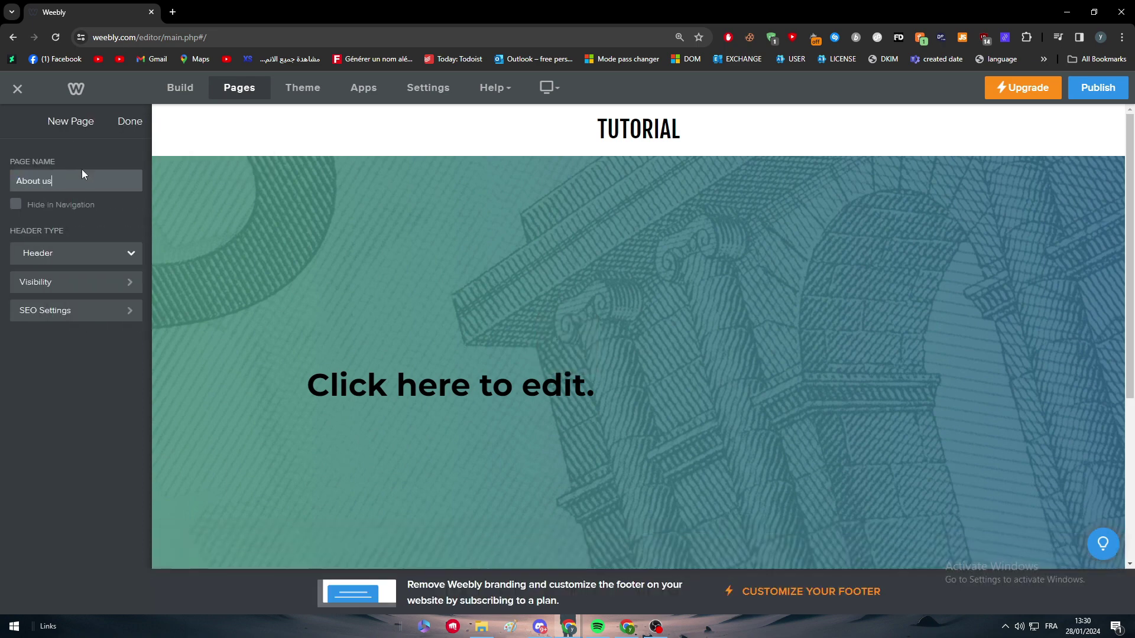
pyautogui.click(128, 121)
# Step: Add a second standard page named Privacy Policy
pyautogui.click(133, 122)
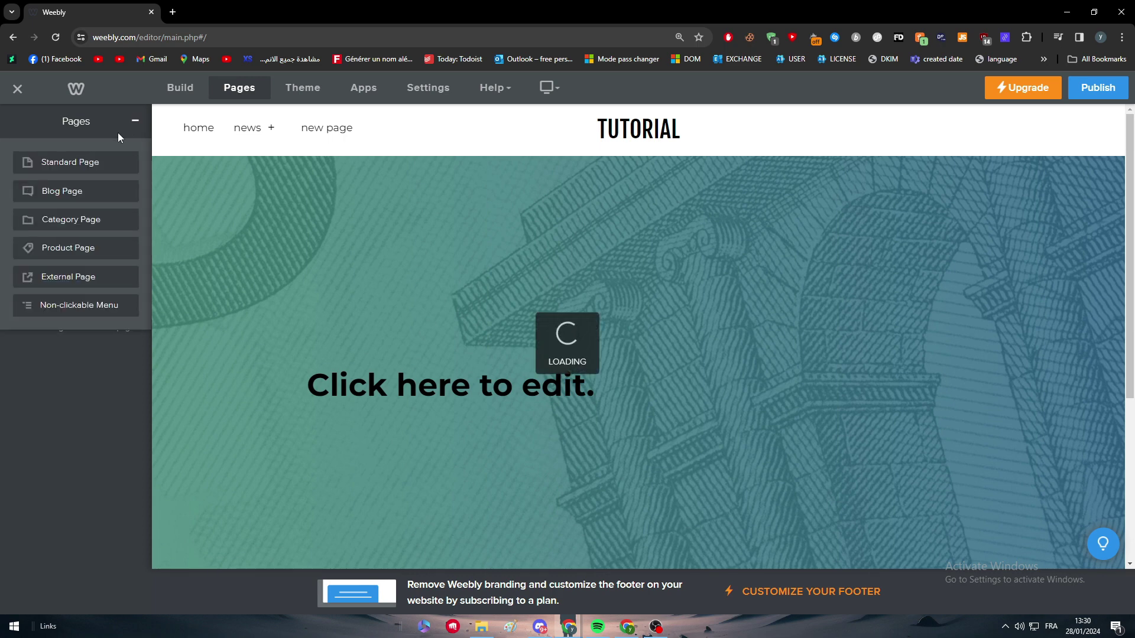
pyautogui.click(81, 163)
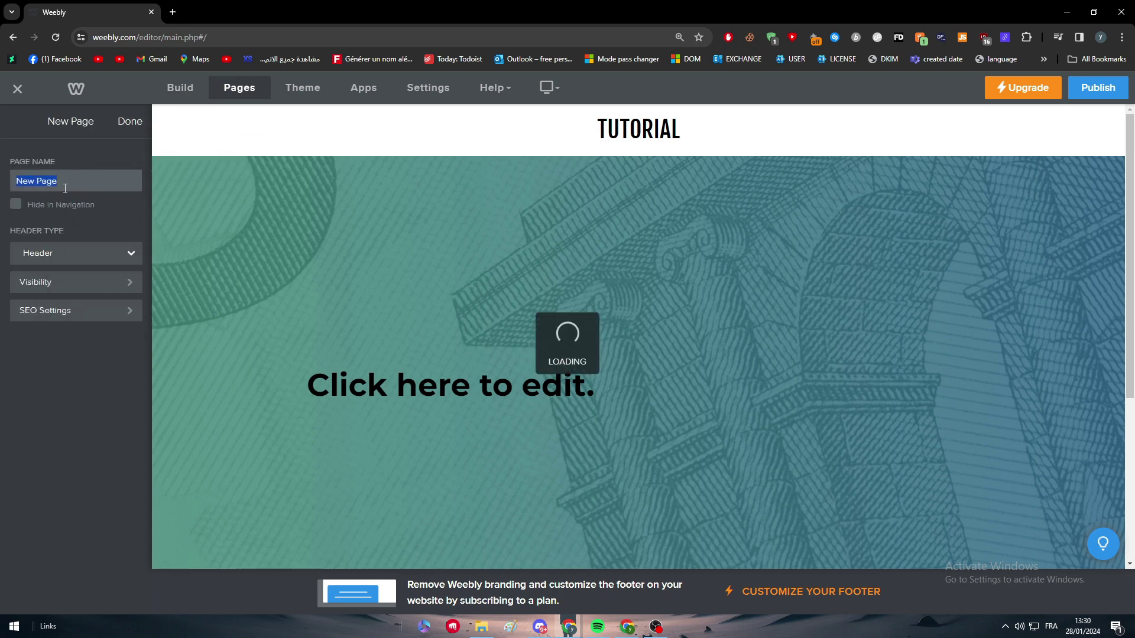
pyautogui.write('Privacy Policy')
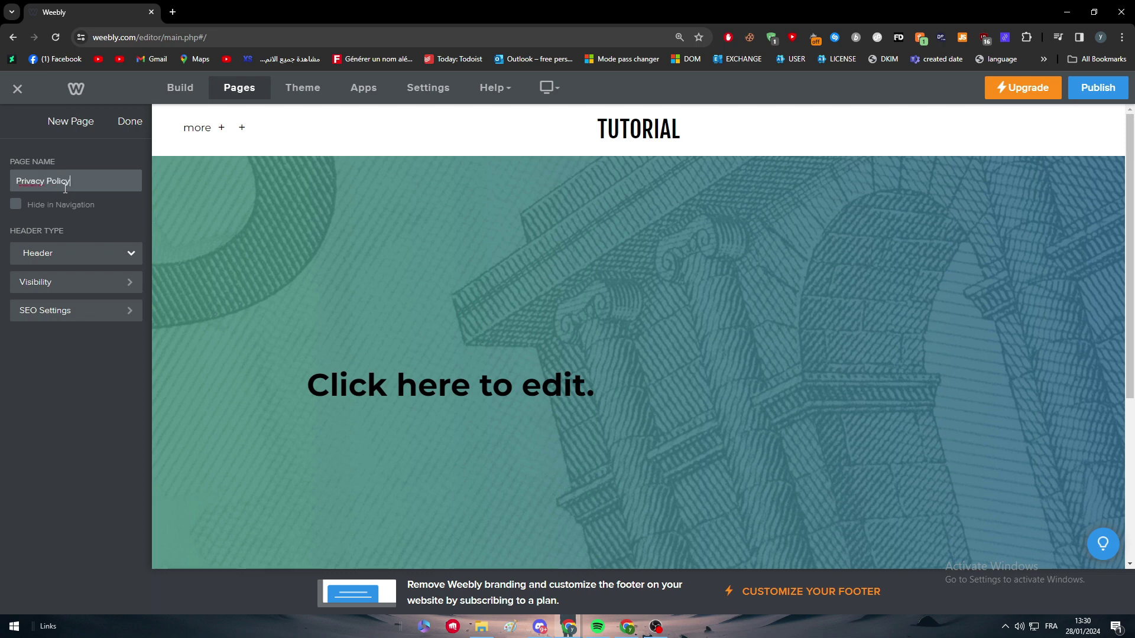
pyautogui.click(129, 128)
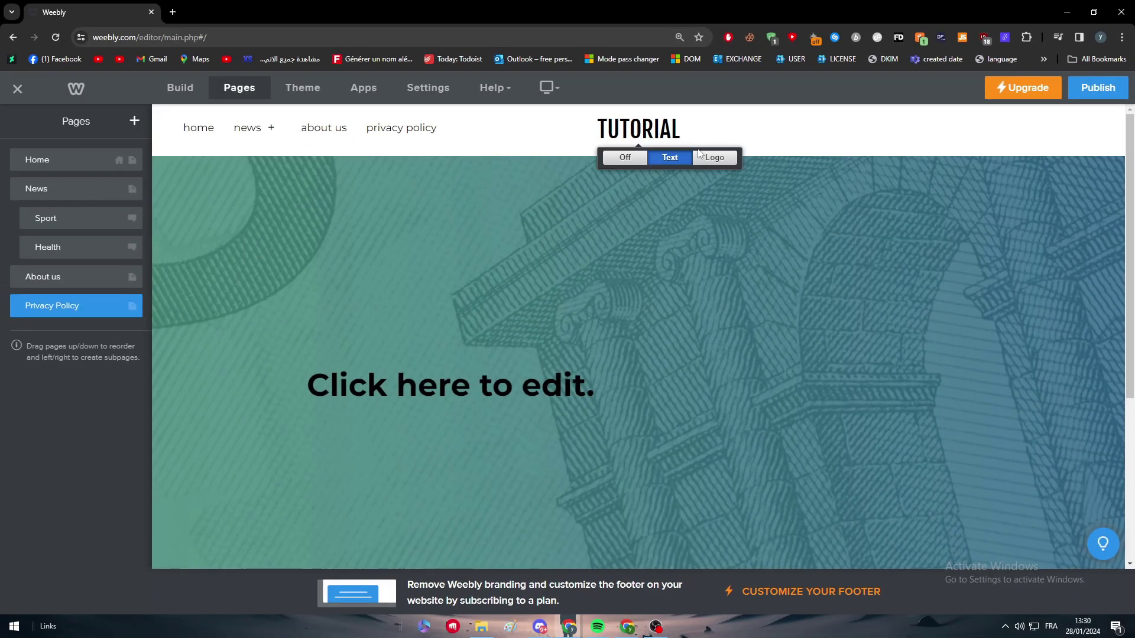
# Step: Try the logo header, then revert to a text title and rename it HELLO
pyautogui.click(712, 161)
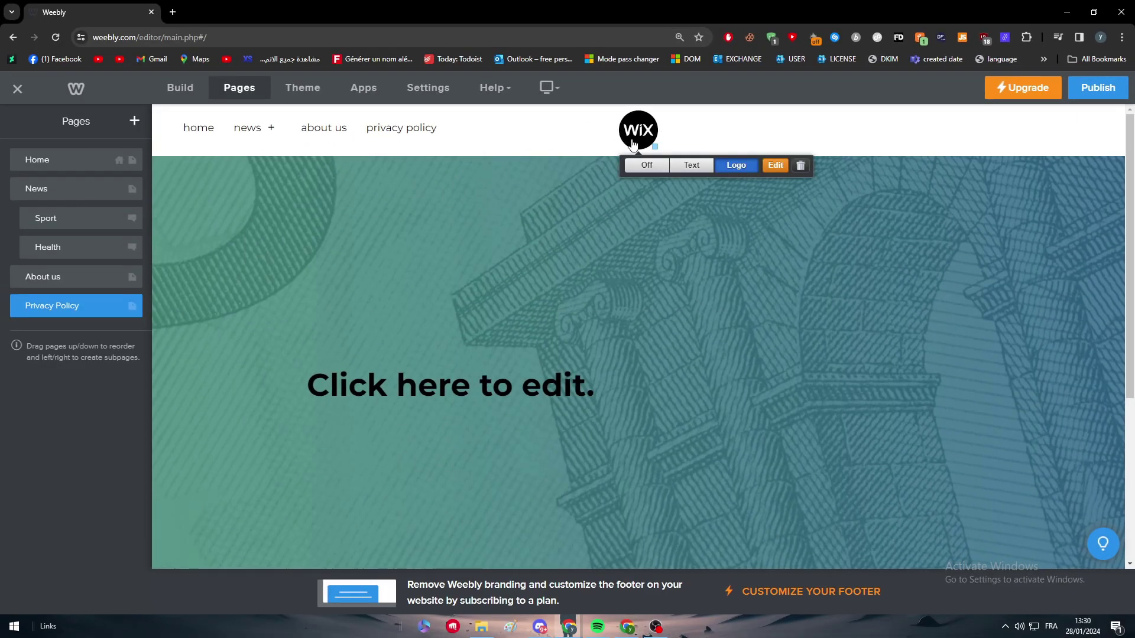
pyautogui.click(691, 165)
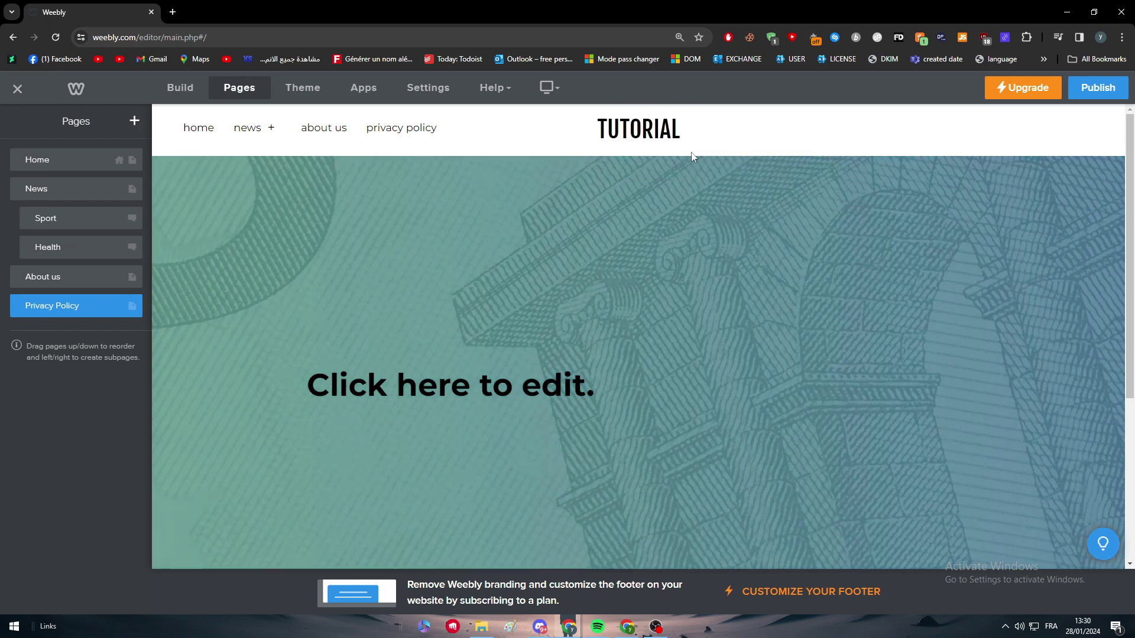
pyautogui.doubleClick(644, 131)
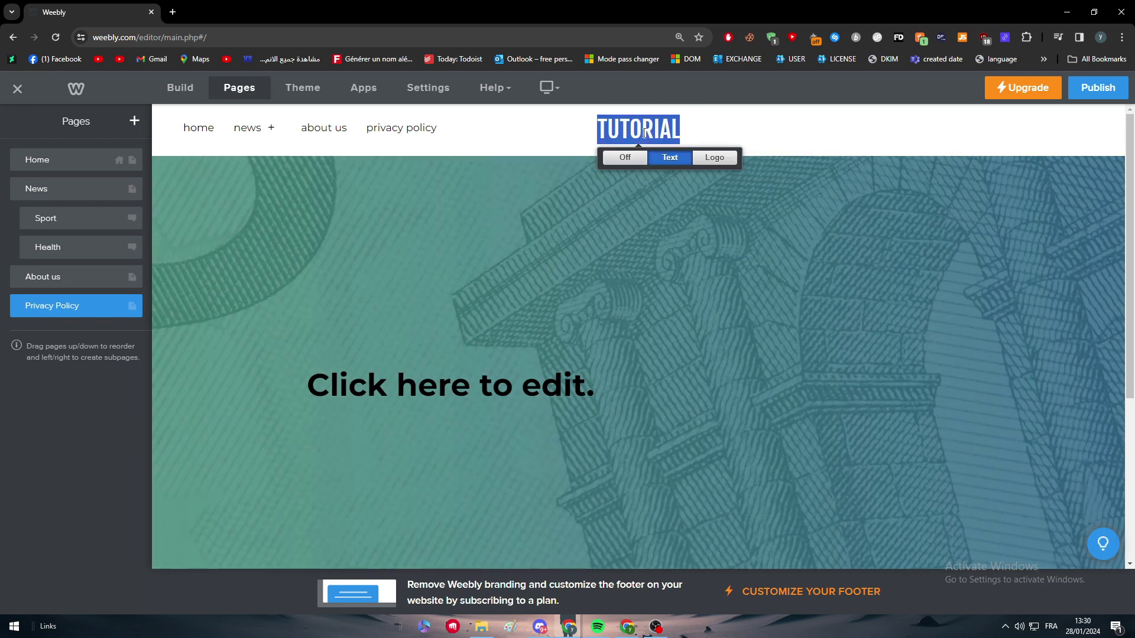
pyautogui.write('HELLO')
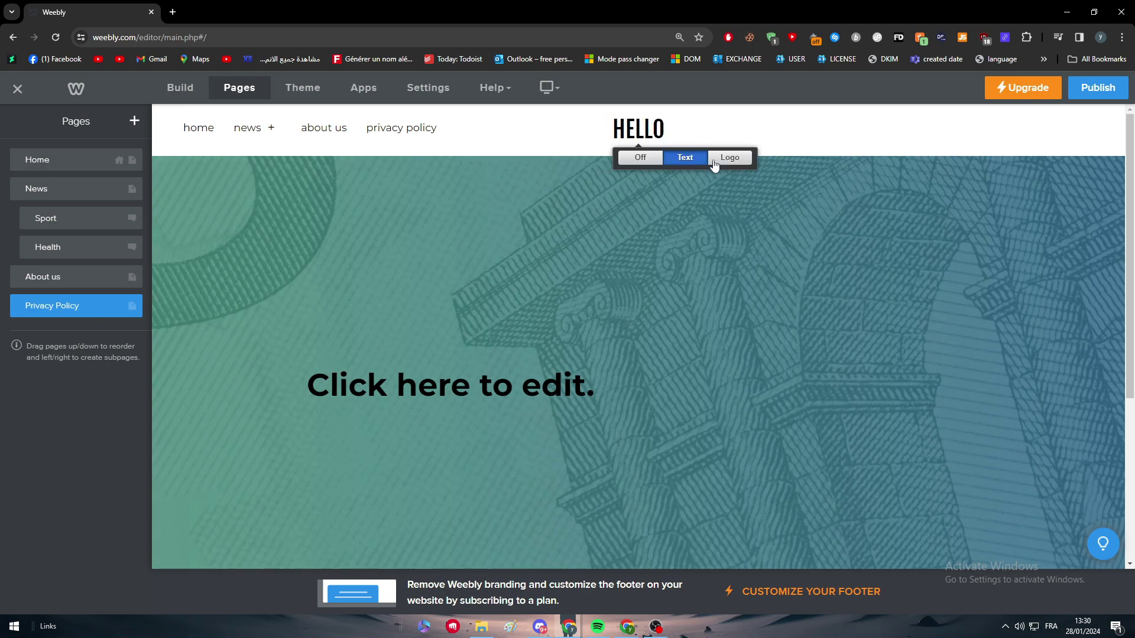
# Step: Switch the header back to the WiX logo, leaving it unedited, and open theme settings
pyautogui.click(716, 157)
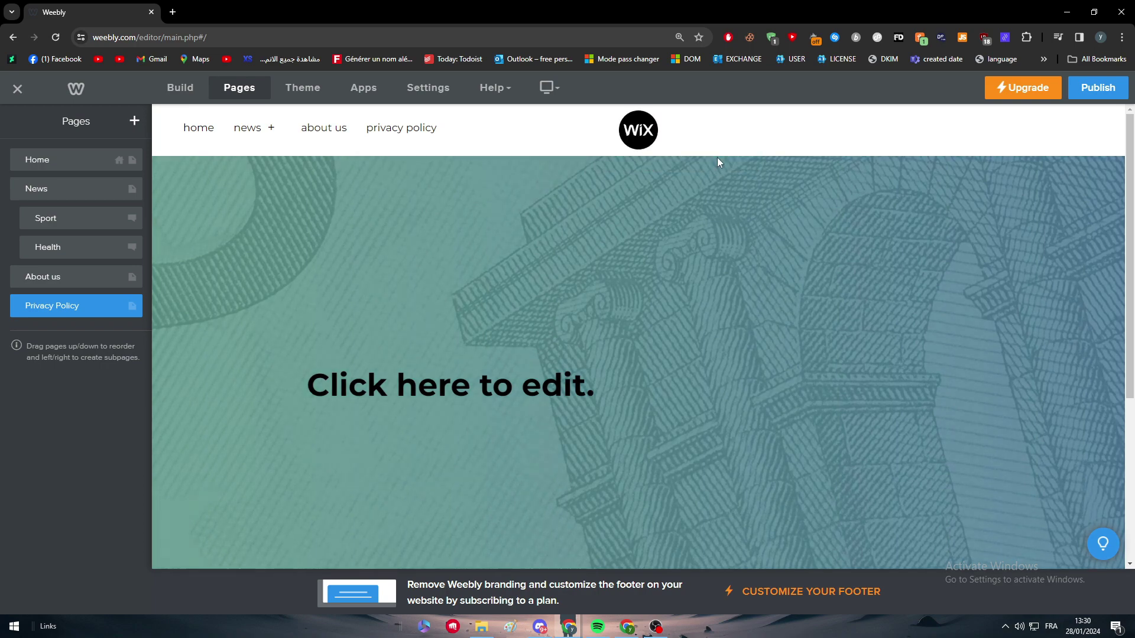
pyautogui.click(775, 168)
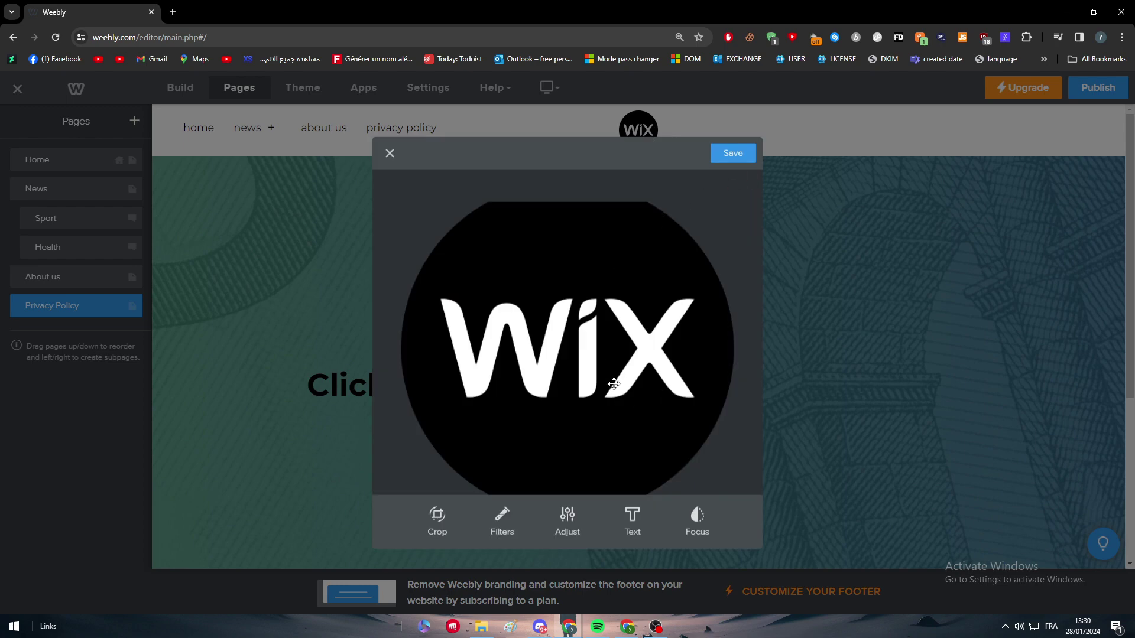
pyautogui.click(389, 154)
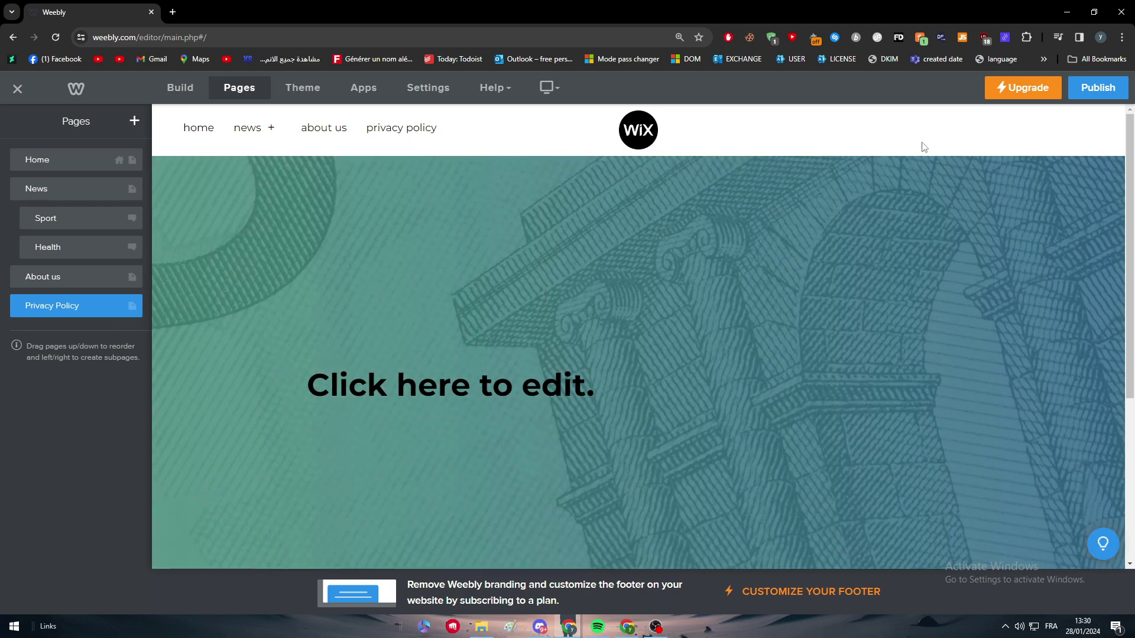
pyautogui.scroll(-4, 1021, 172)
pyautogui.scroll(3, 731, 385)
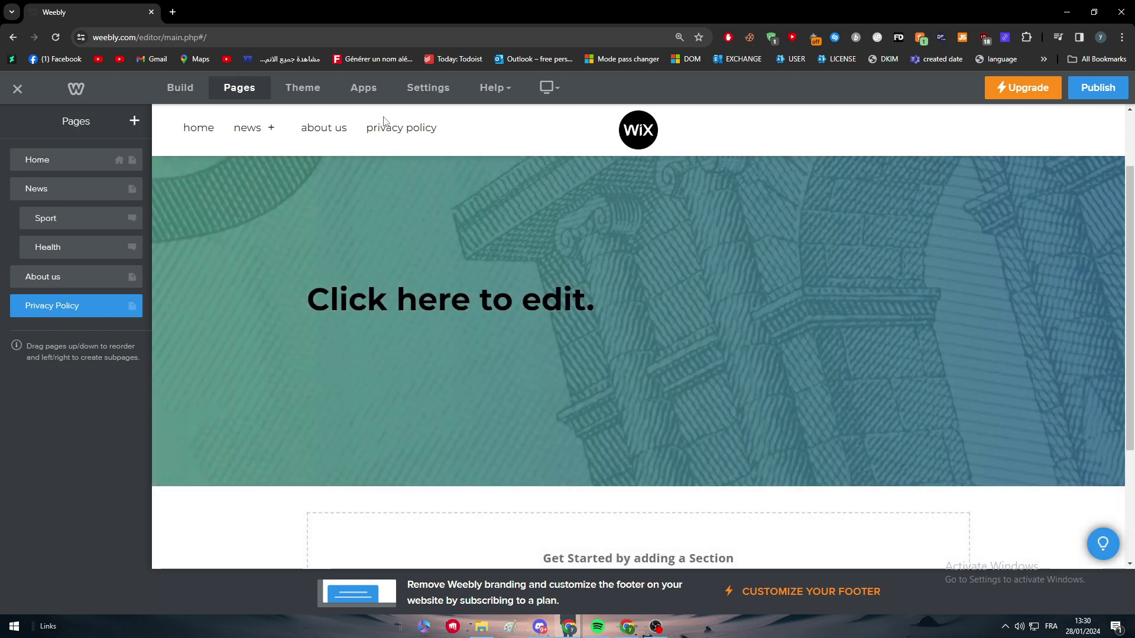
pyautogui.click(319, 90)
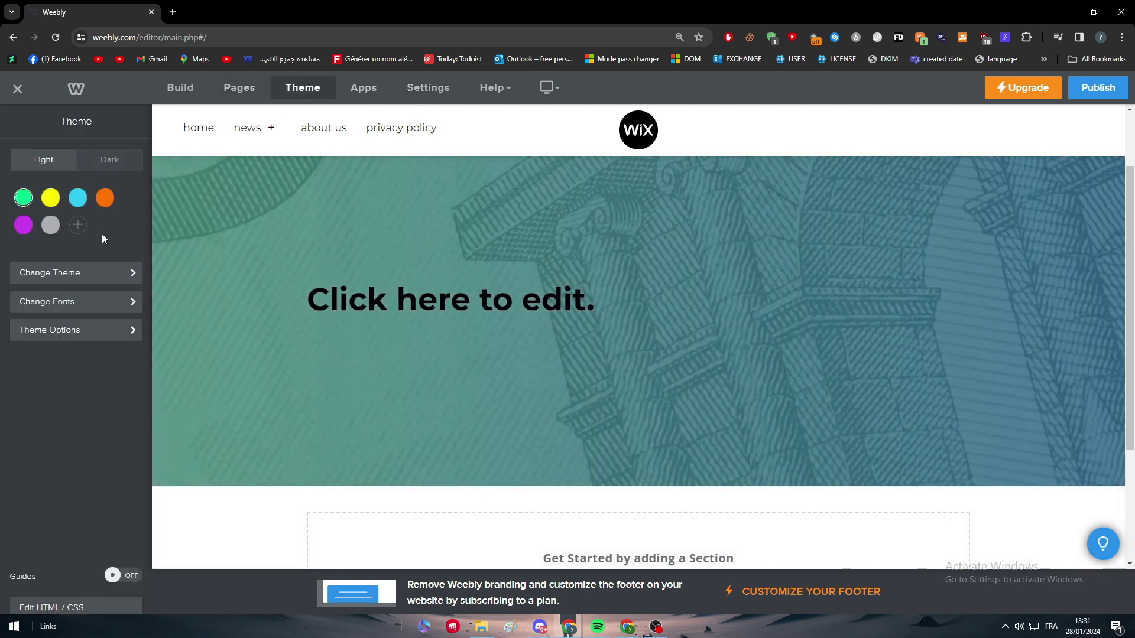
pyautogui.click(93, 279)
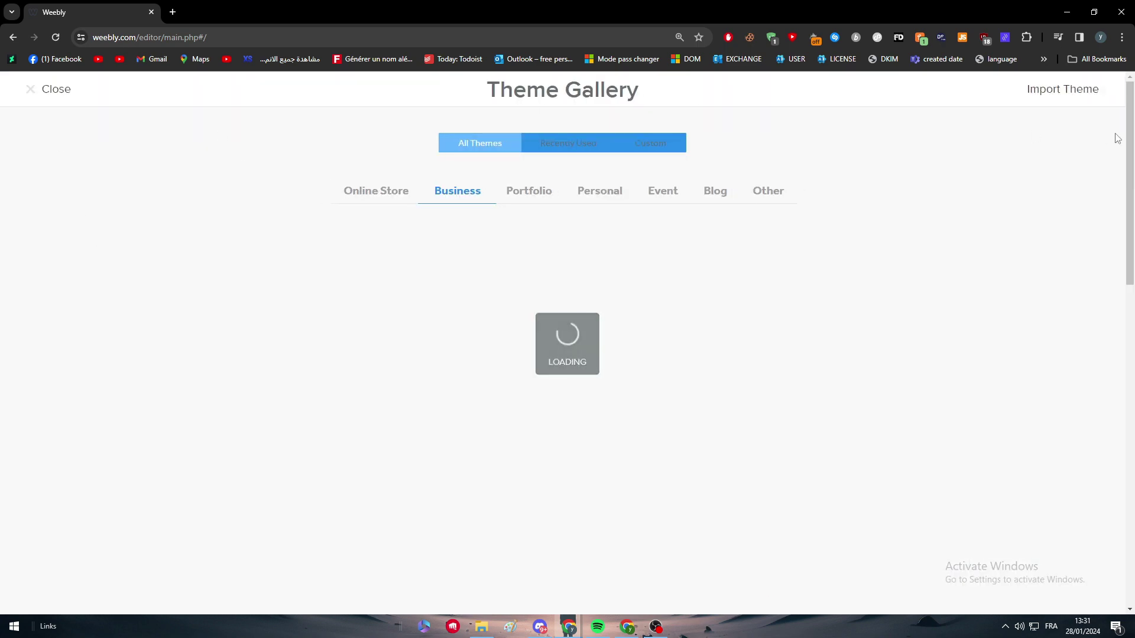
pyautogui.scroll(-5, 902, 203)
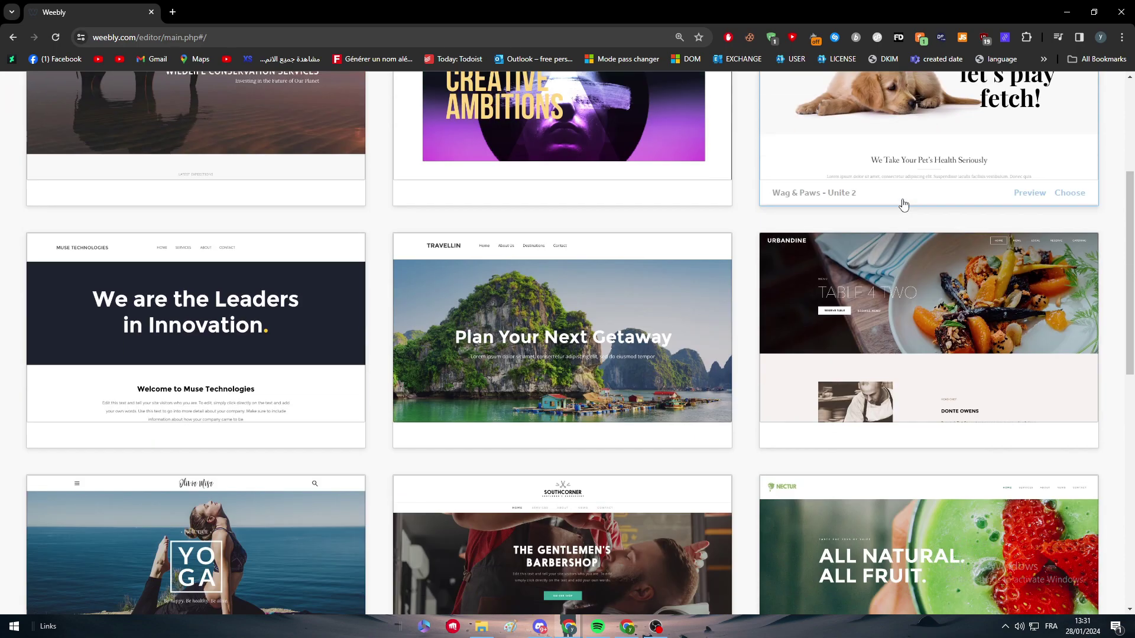
pyautogui.scroll(3, 1005, 236)
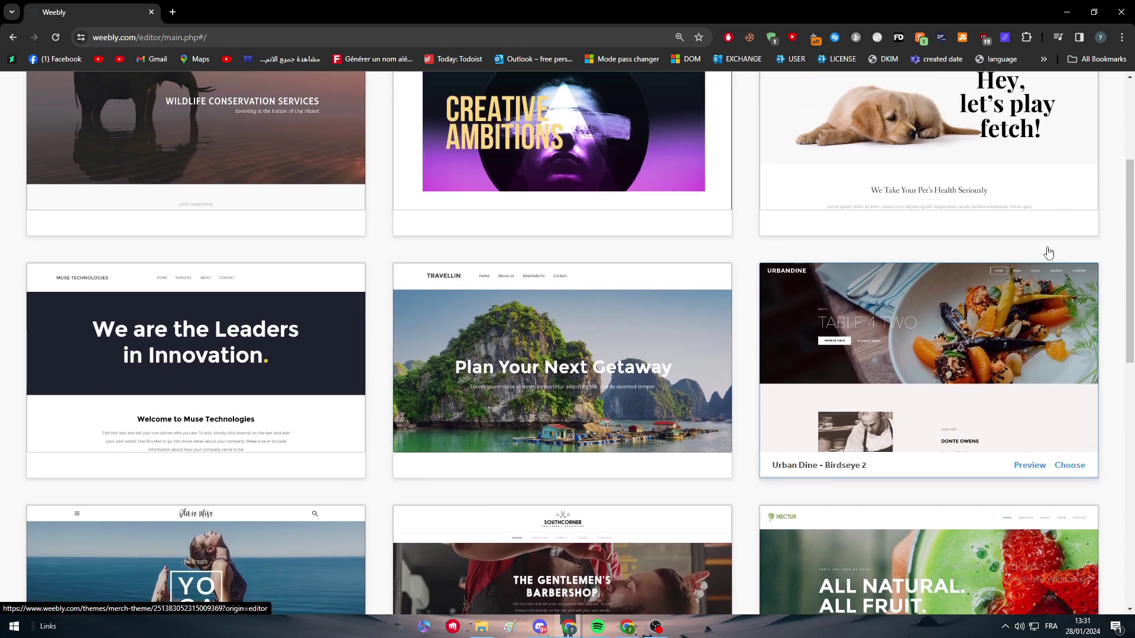
pyautogui.scroll(2, 1084, 123)
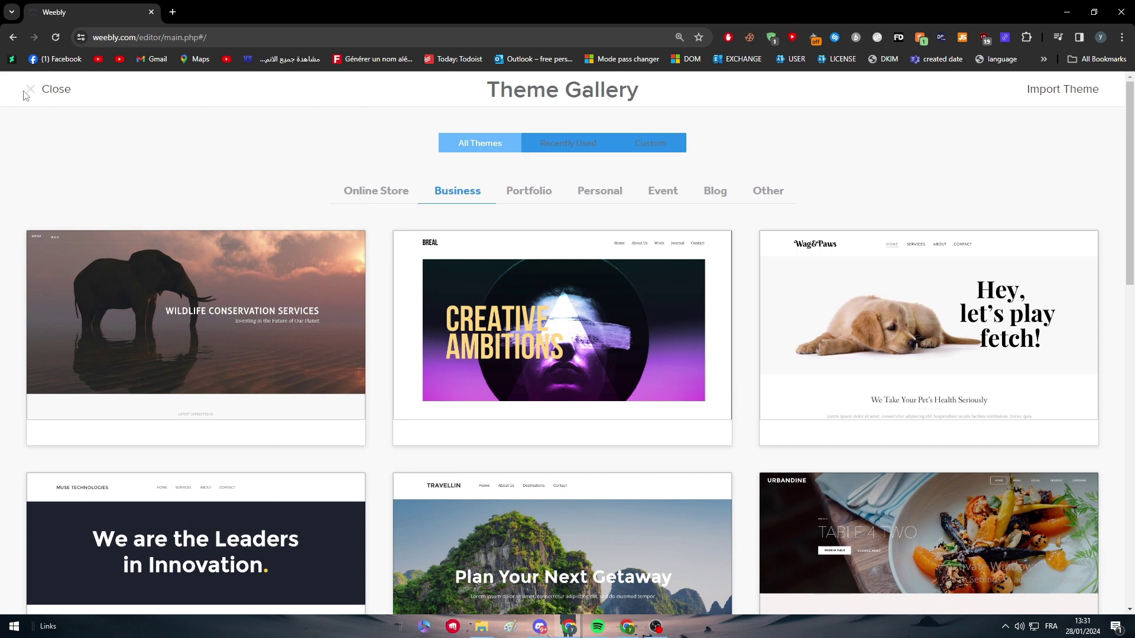
pyautogui.scroll(-2, 893, 408)
pyautogui.scroll(-6, 894, 406)
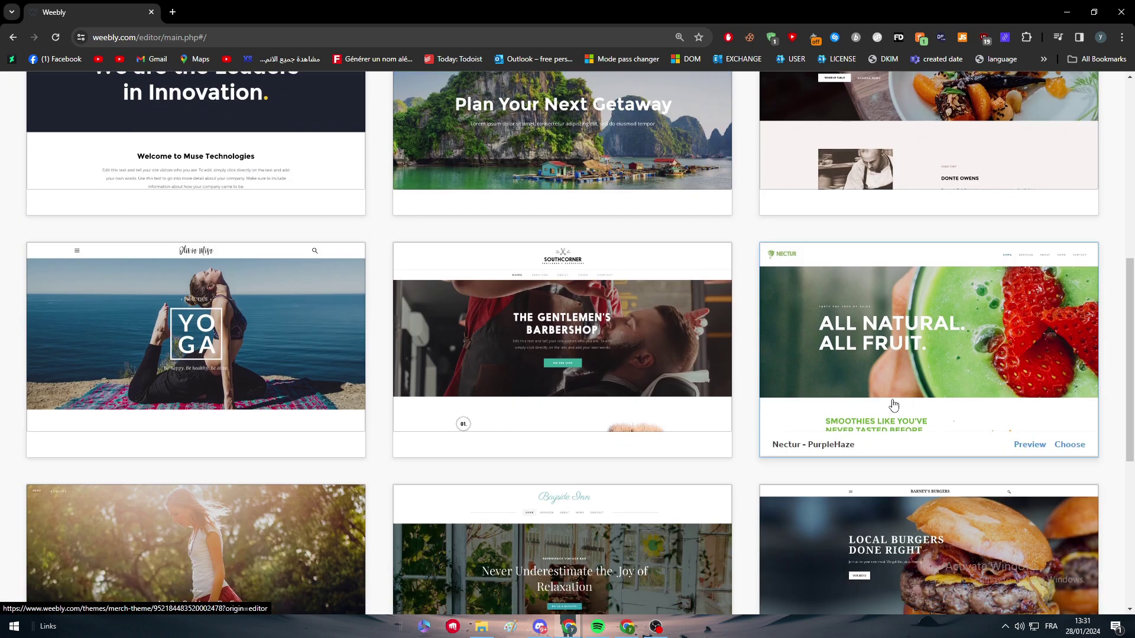
pyautogui.scroll(2, 853, 409)
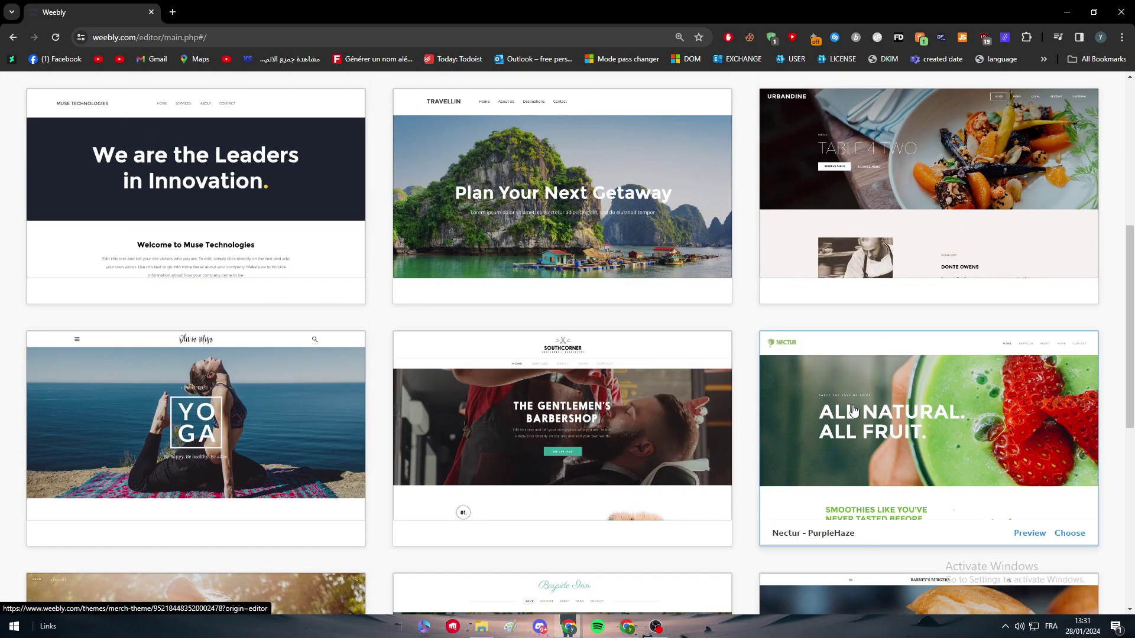
pyautogui.scroll(6, 101, 114)
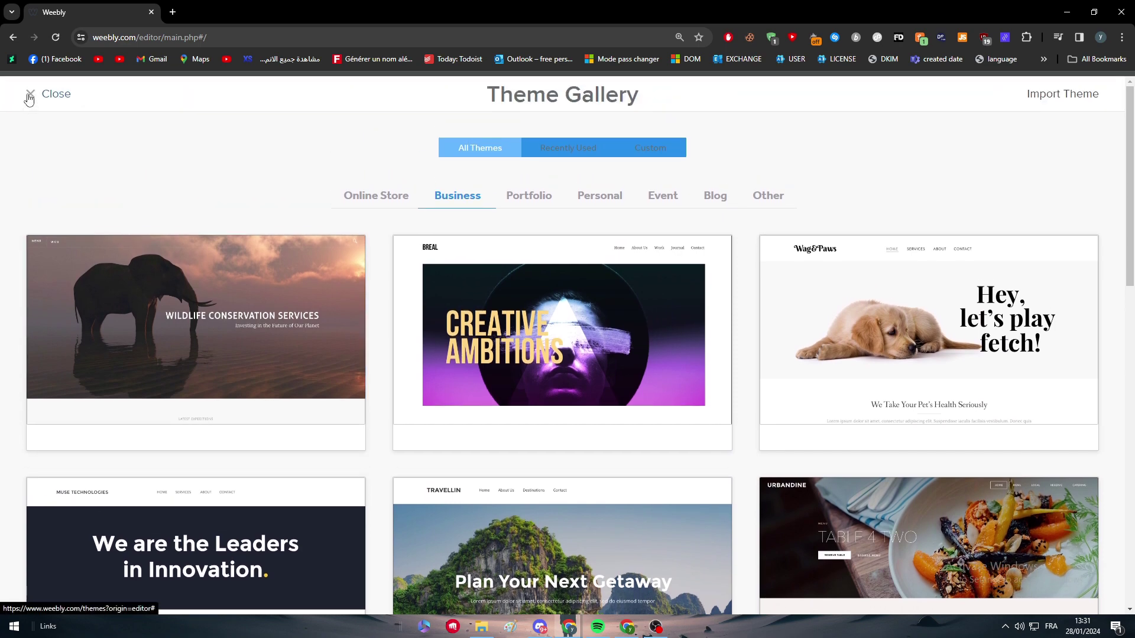
pyautogui.click(29, 99)
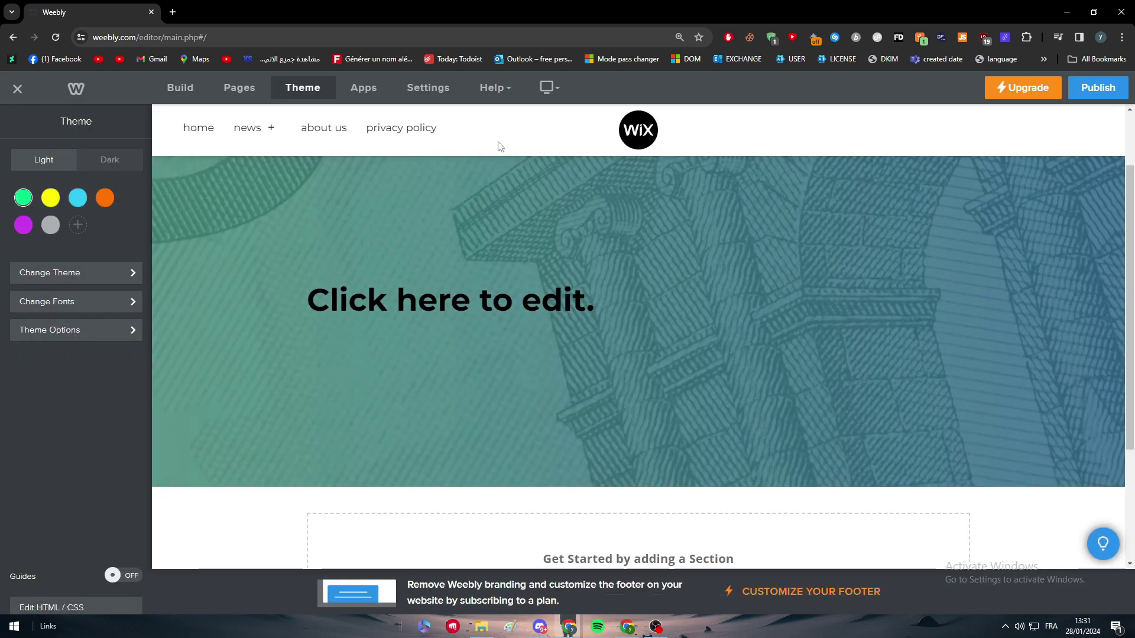
pyautogui.scroll(1, 473, 144)
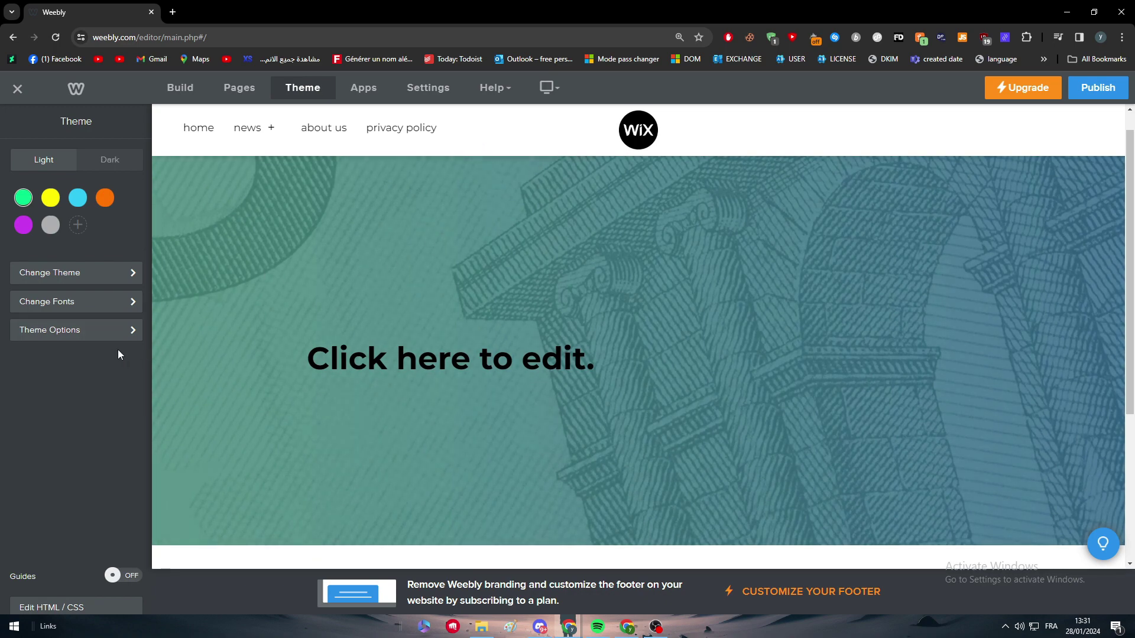
pyautogui.click(62, 334)
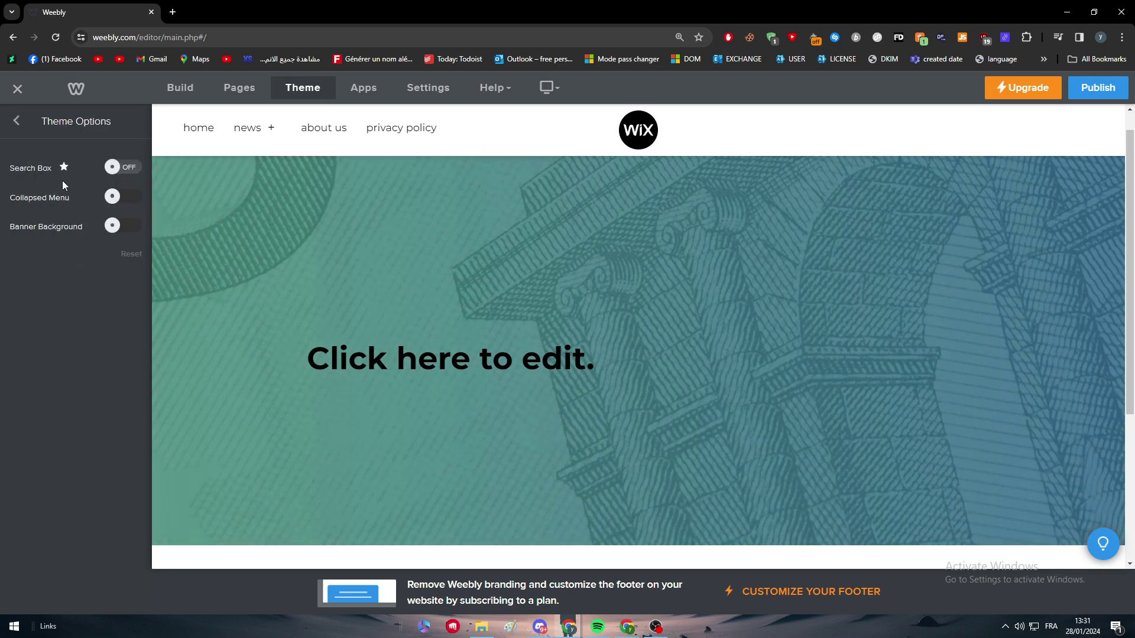
pyautogui.click(14, 121)
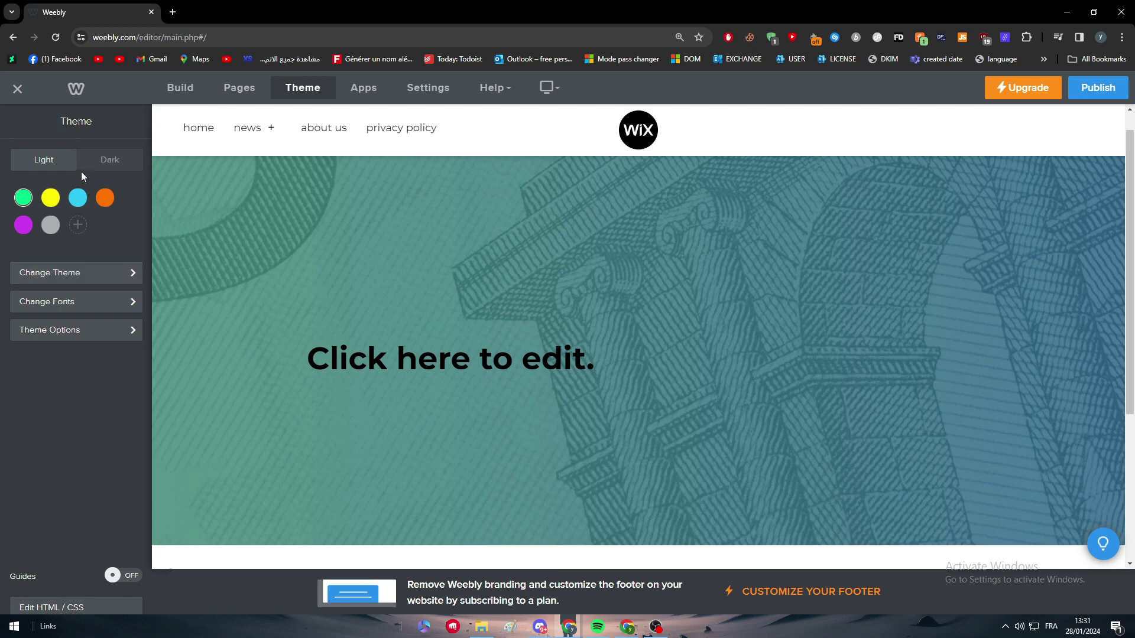